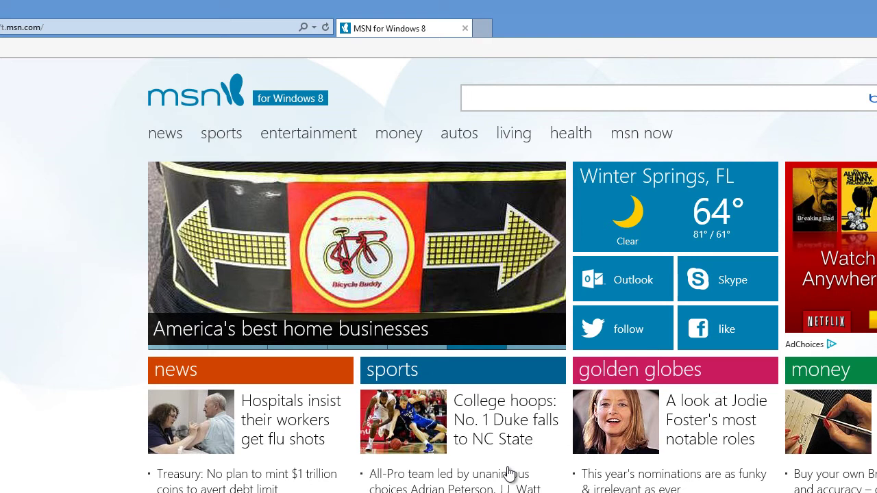
Look over the MSN home page down to its footer and return to its beginning
left_click(67, 30)
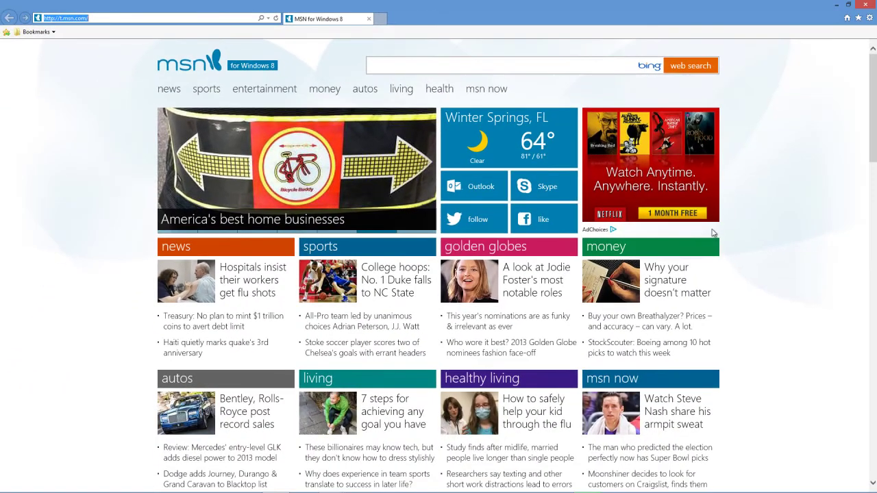
left_click(753, 213)
scroll(754, 213, "down", 20)
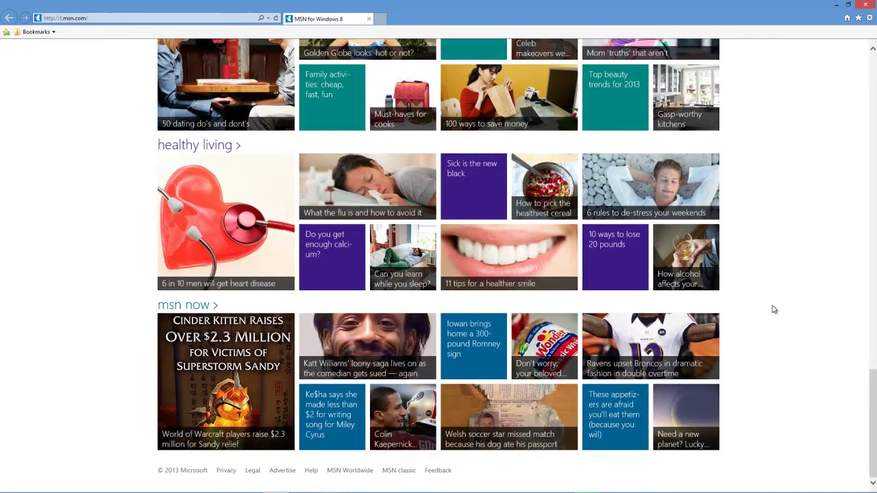
scroll(772, 307, "up", 8)
scroll(766, 288, "up", 10)
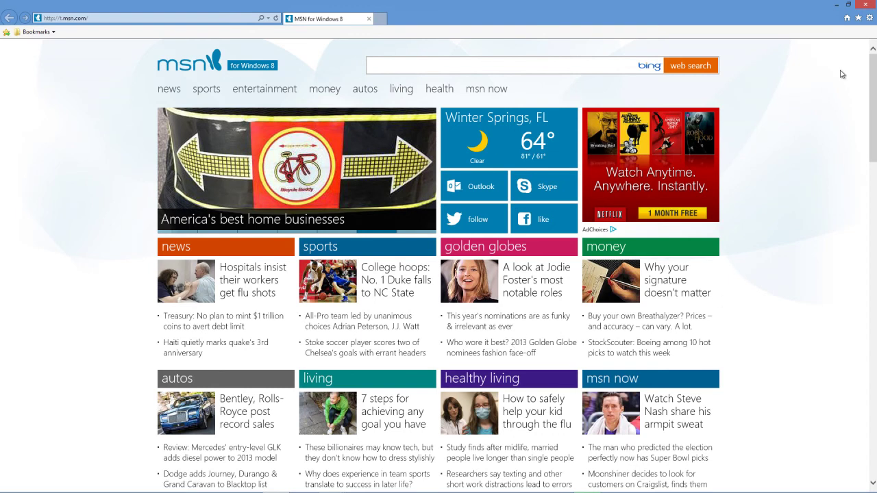
Start adding the MSN page as a favorite and choose the Bookmarks folder as its location
left_click(859, 18)
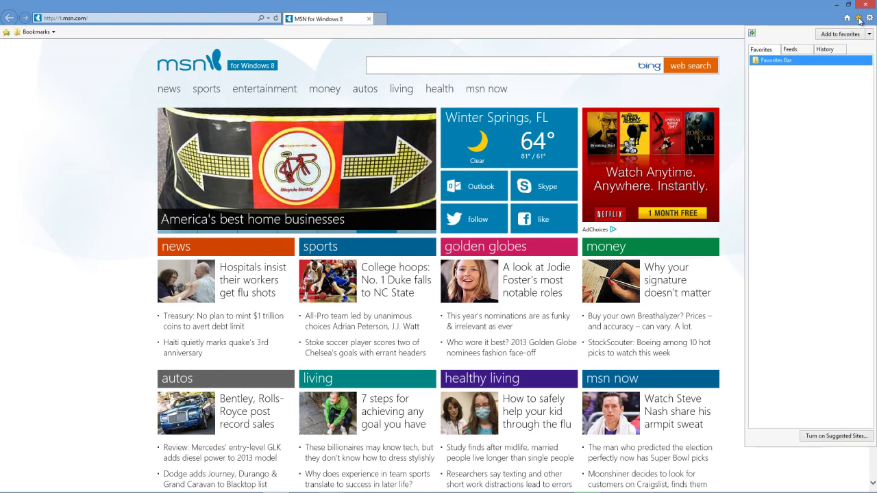
left_click(846, 35)
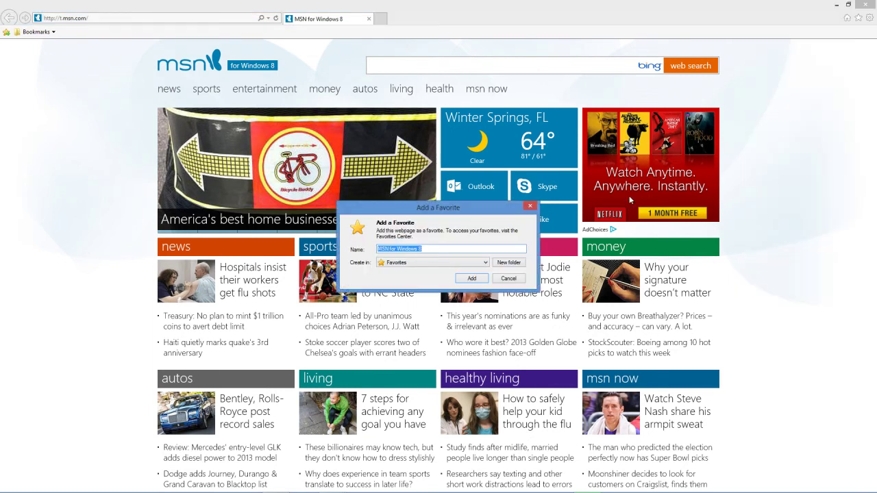
left_click(419, 264)
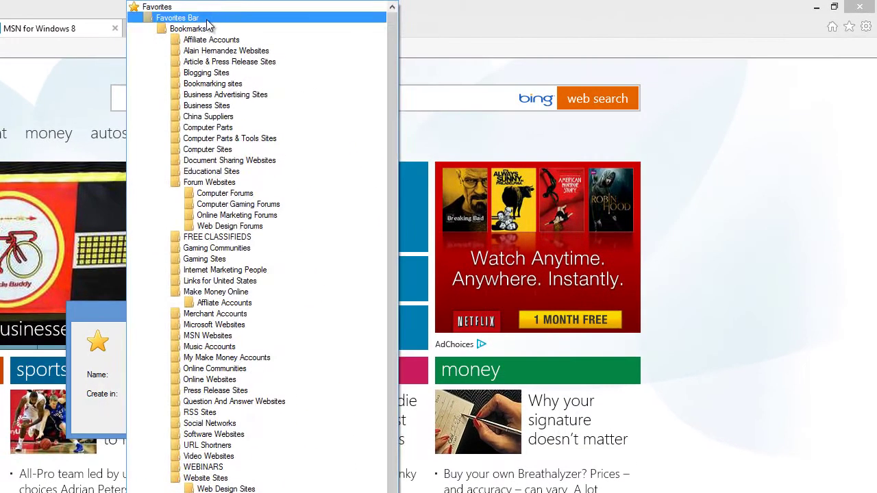
left_click(207, 29)
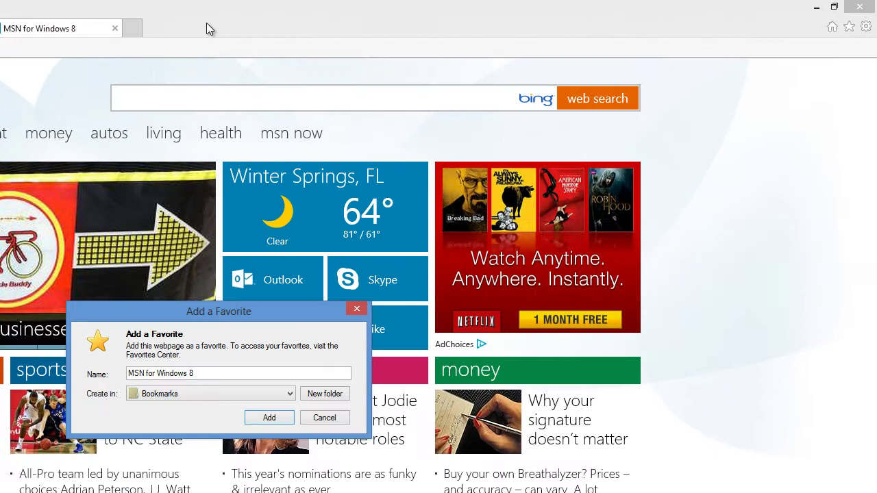
Create a new folder named News Websites inside the Bookmarks folder for the favorite
left_click(325, 400)
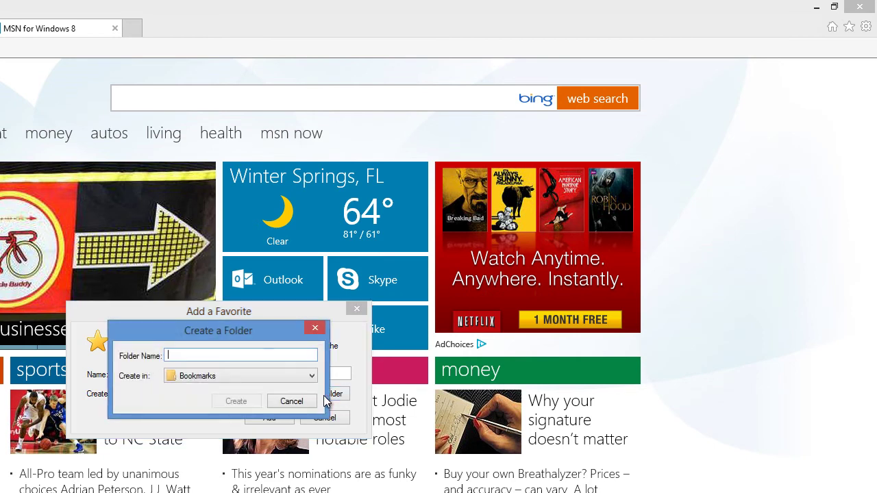
type("News Websites")
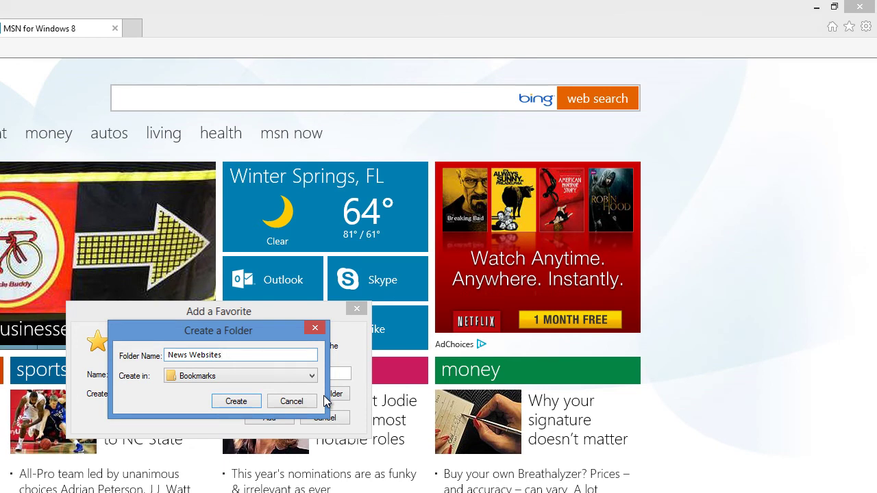
left_click(265, 375)
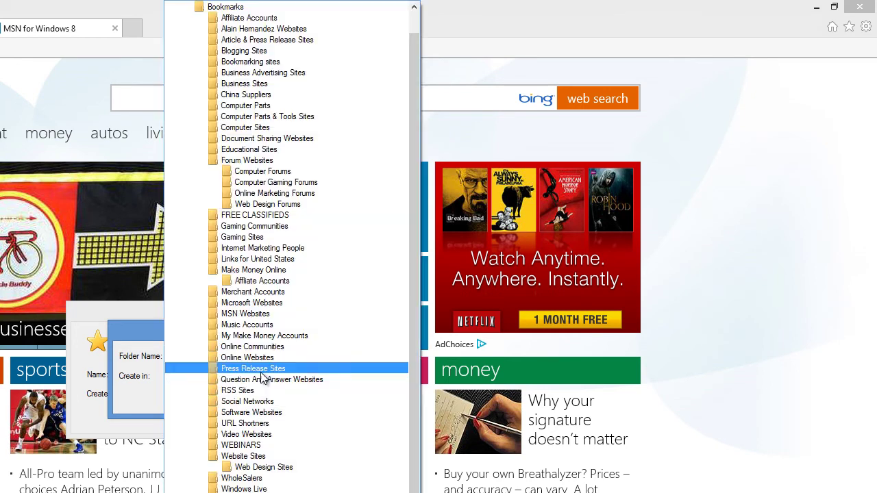
left_click(249, 8)
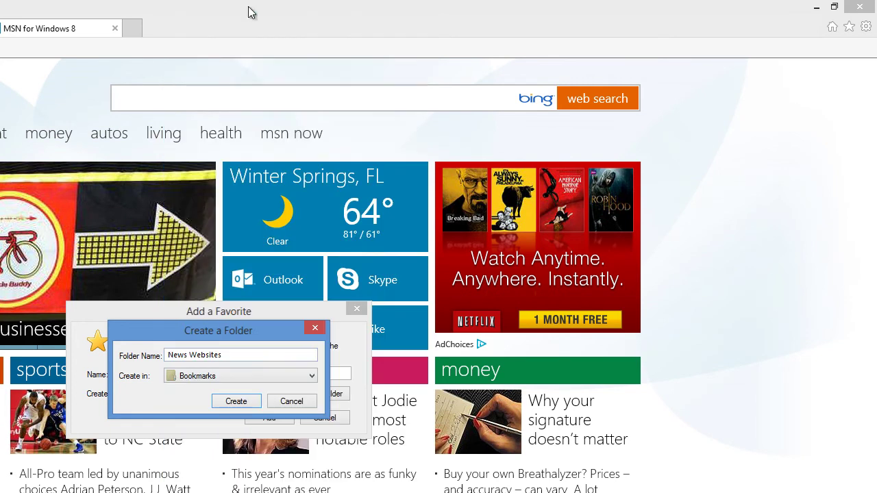
left_click(251, 405)
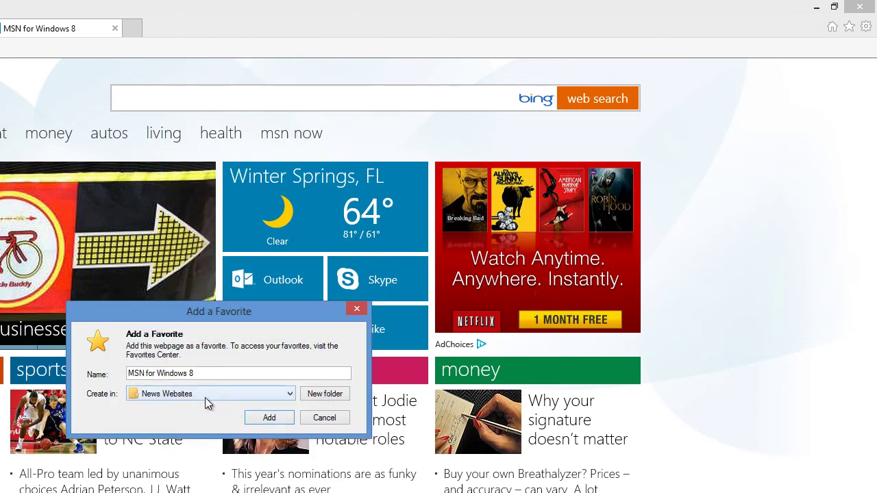
Name the favorite MSN for Windows and add it to the News Websites folder
left_click(204, 373)
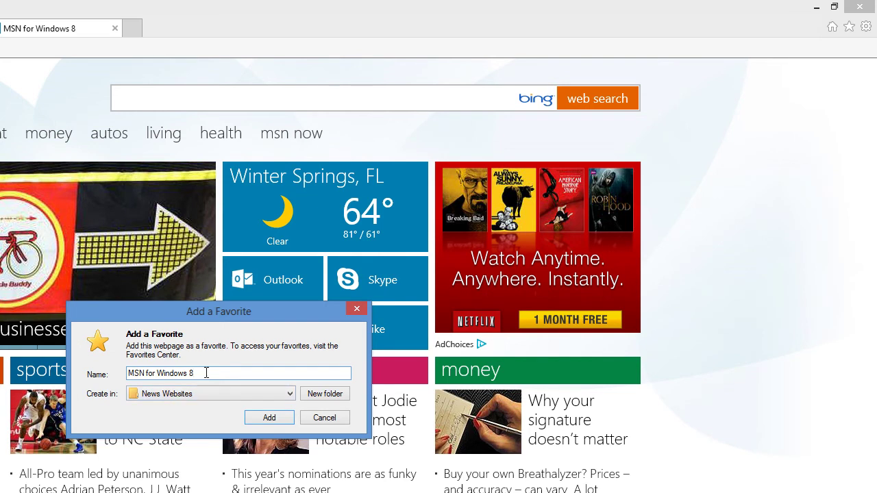
left_click_drag(206, 373, 126, 371)
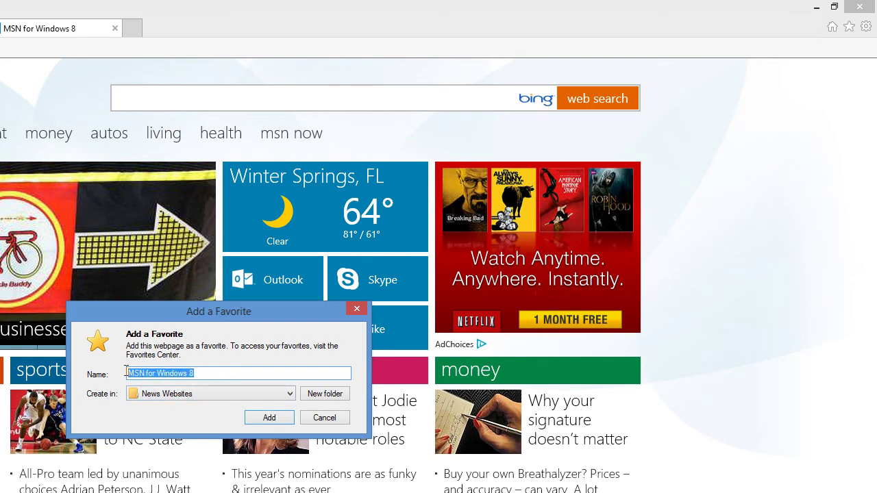
left_click(202, 372)
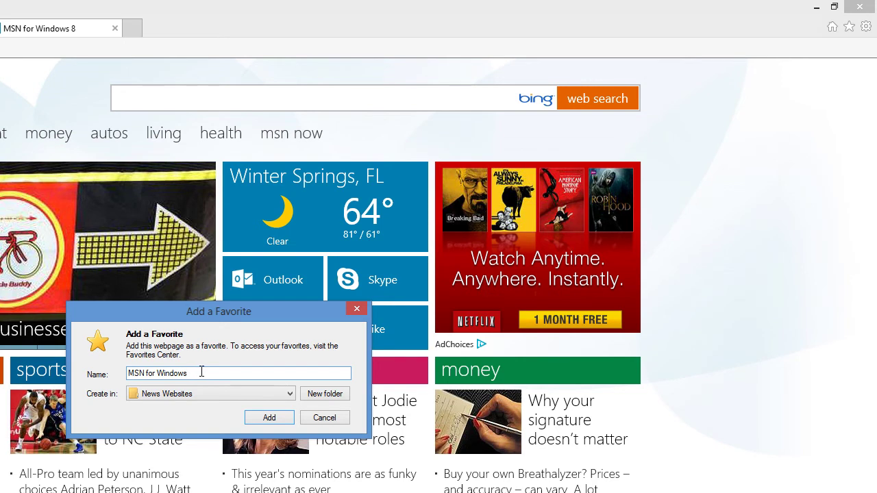
left_click(270, 417)
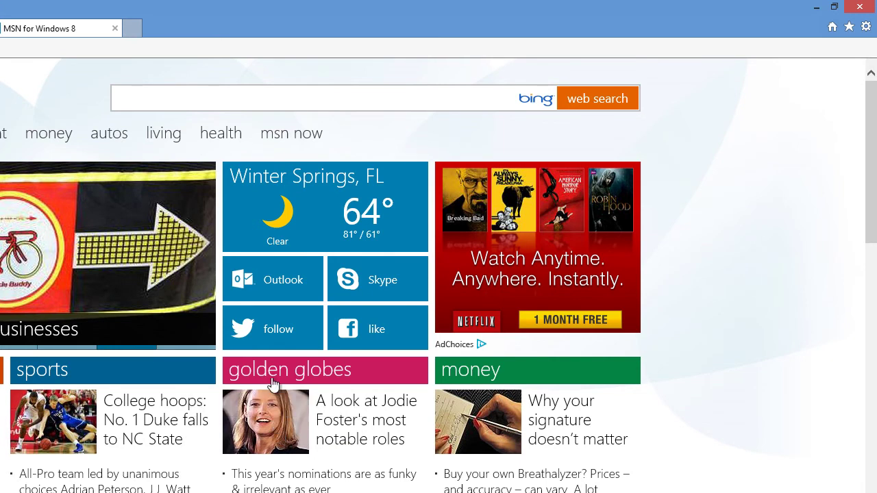
Hide the Favorites bar and show it again
right_click(229, 16)
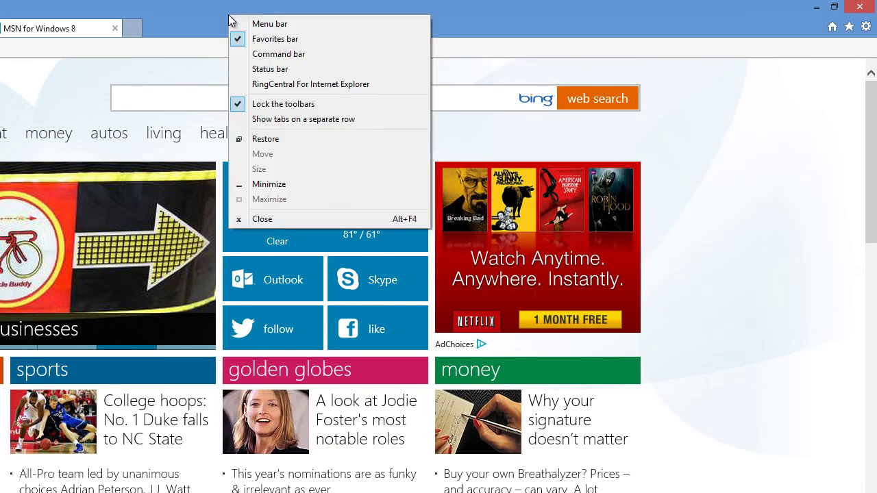
left_click(280, 41)
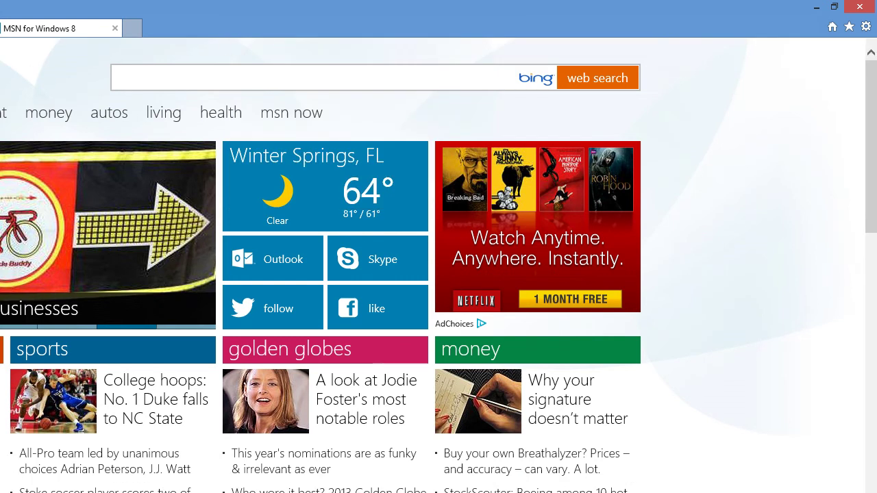
right_click(239, 25)
left_click(248, 44)
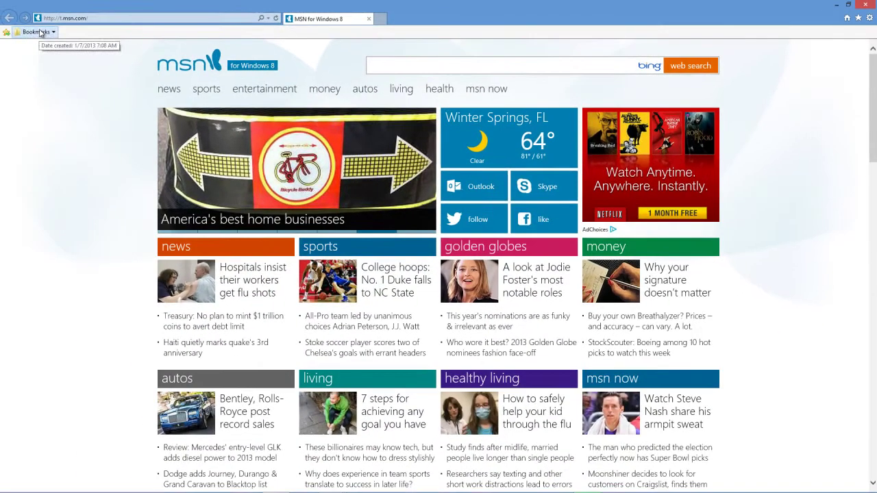
Expand the Favorites Bar's Bookmarks folder in the favorites list and look through its subfolders
left_click(39, 32)
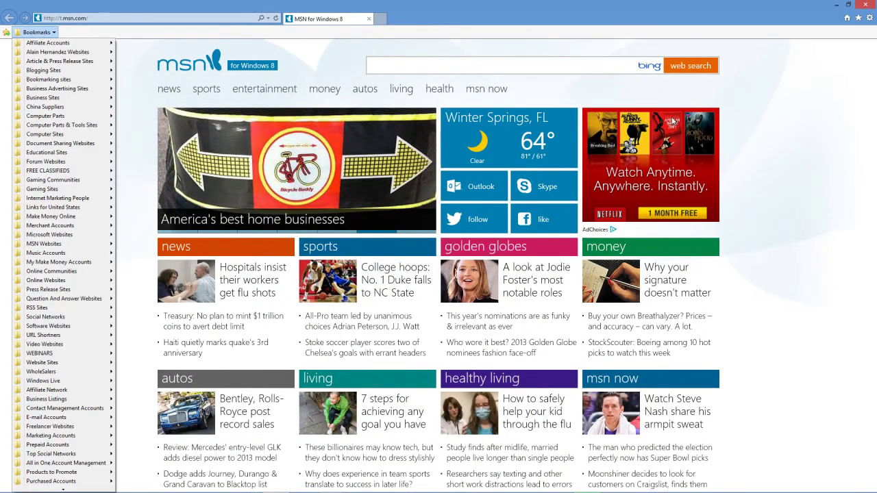
left_click(861, 17)
left_click(860, 18)
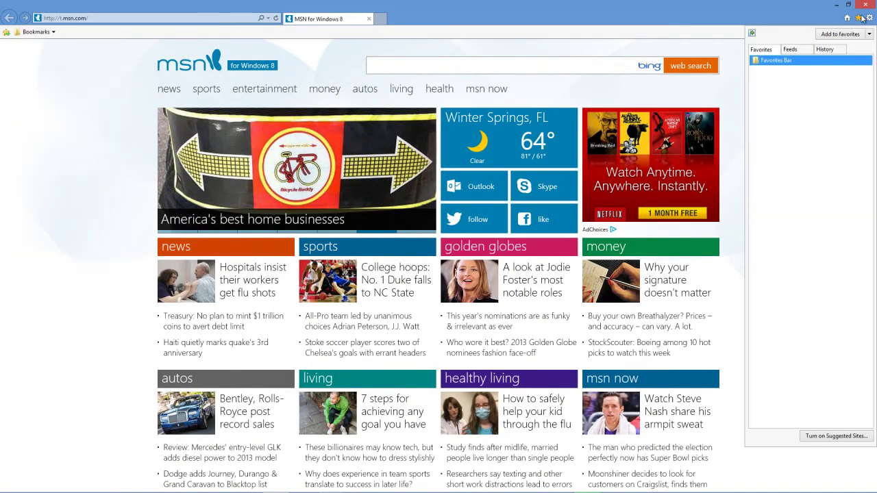
left_click(780, 62)
left_click(781, 71)
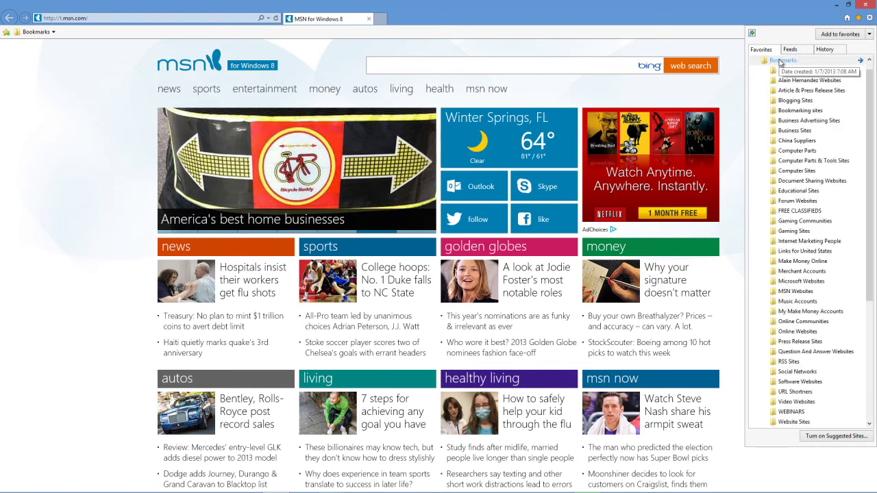
scroll(813, 206, "down", 6)
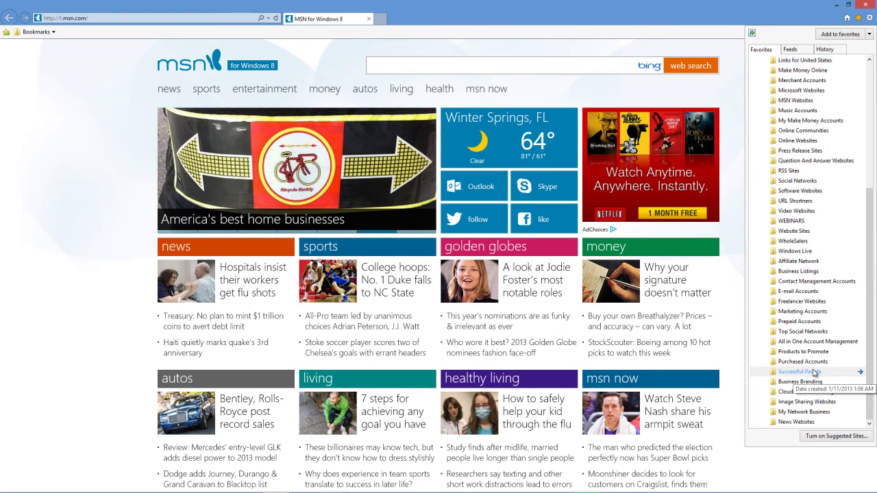
Check the Bookmarks folder on the Favorites bar, and open the News Websites folder in the favorites list
left_click(40, 32)
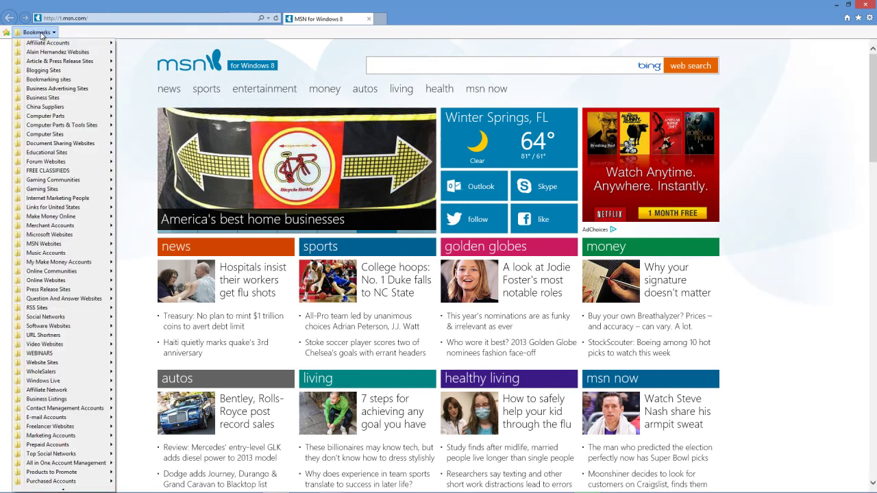
left_click(867, 17)
left_click(867, 17)
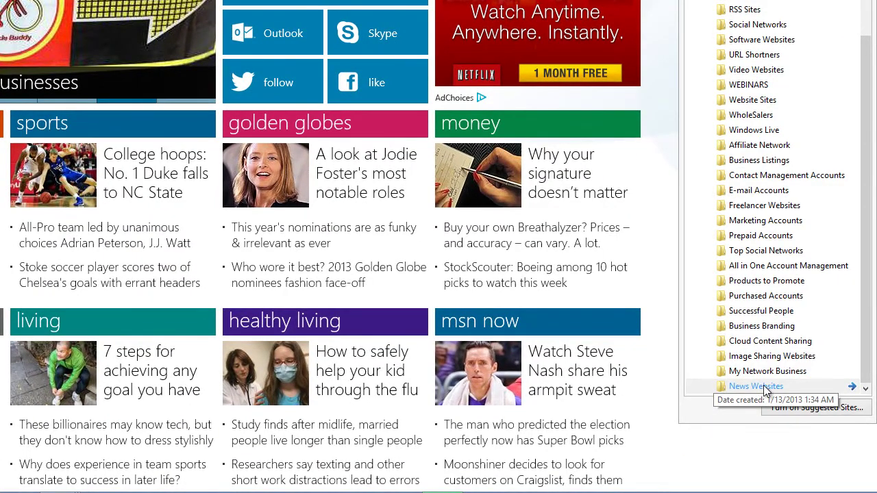
left_click(761, 388)
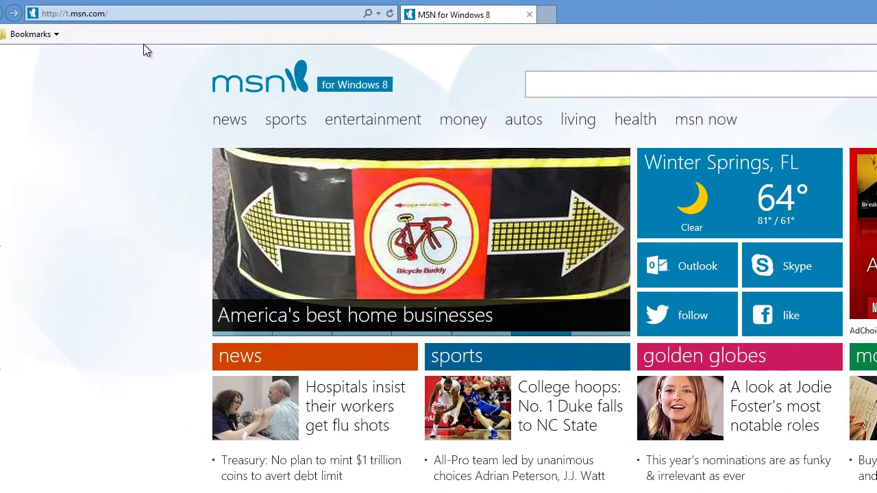
Look through the subfolders of the Bookmarks folder on the Favorites bar and close the list
left_click(34, 34)
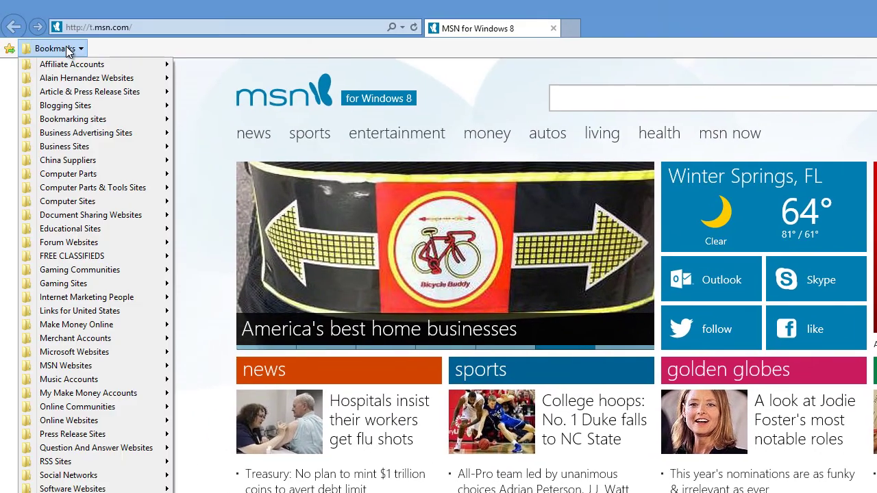
scroll(96, 274, "down", 3)
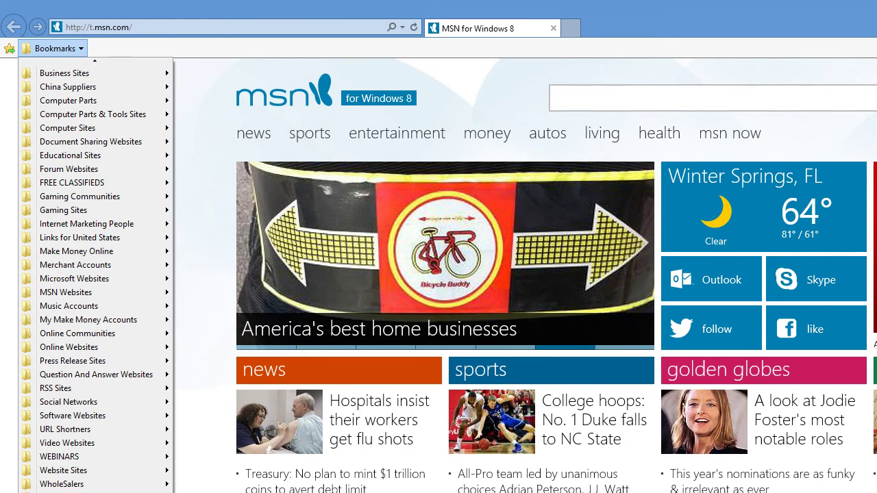
left_click(133, 28)
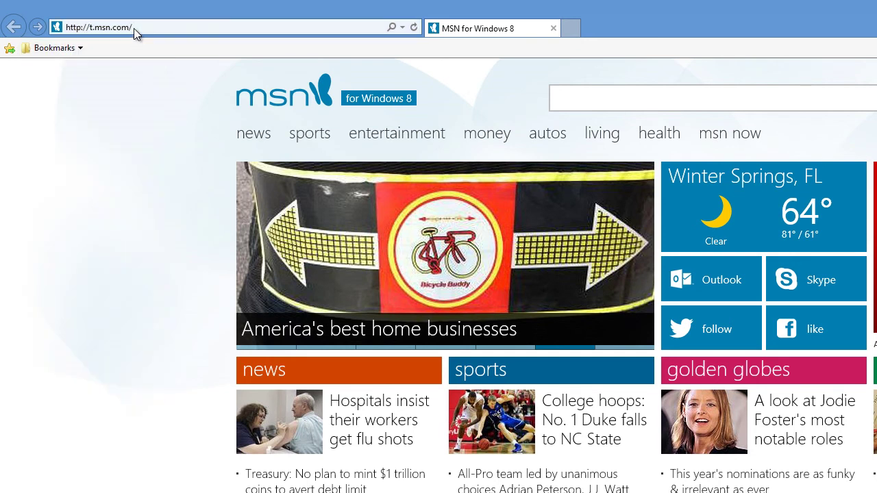
Go to the website yahoo.com
left_click(133, 28)
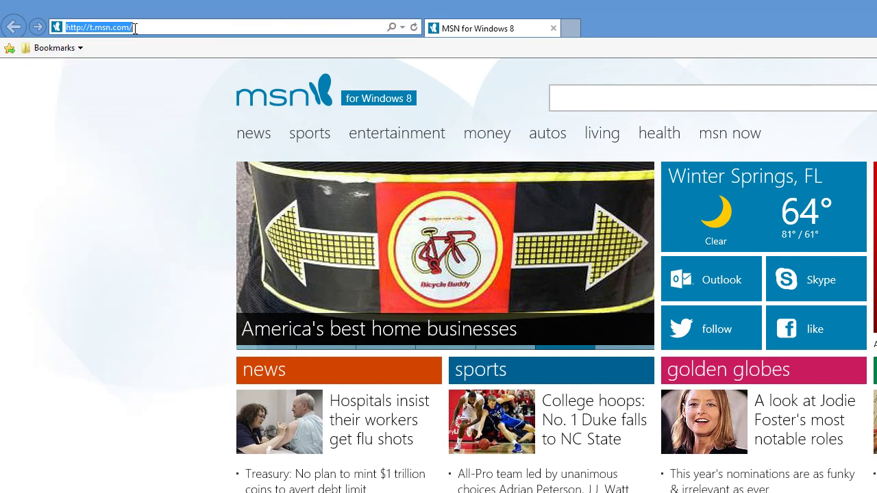
type("yahoo.com")
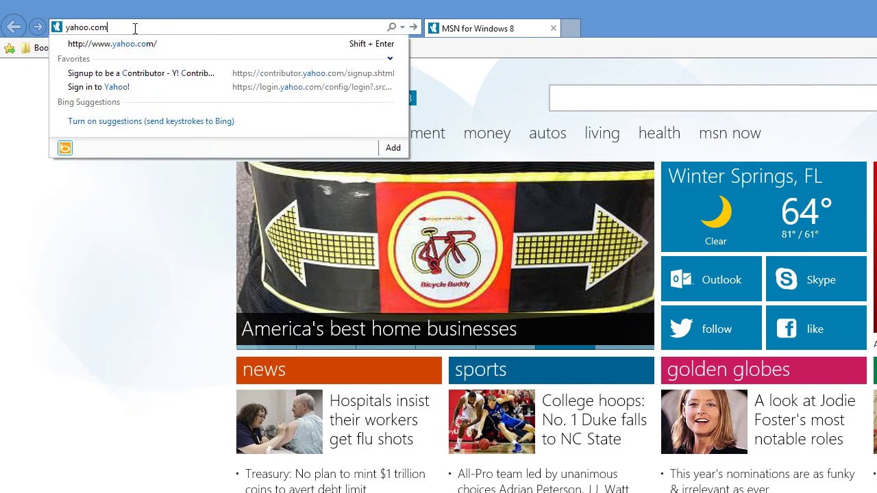
key("Return")
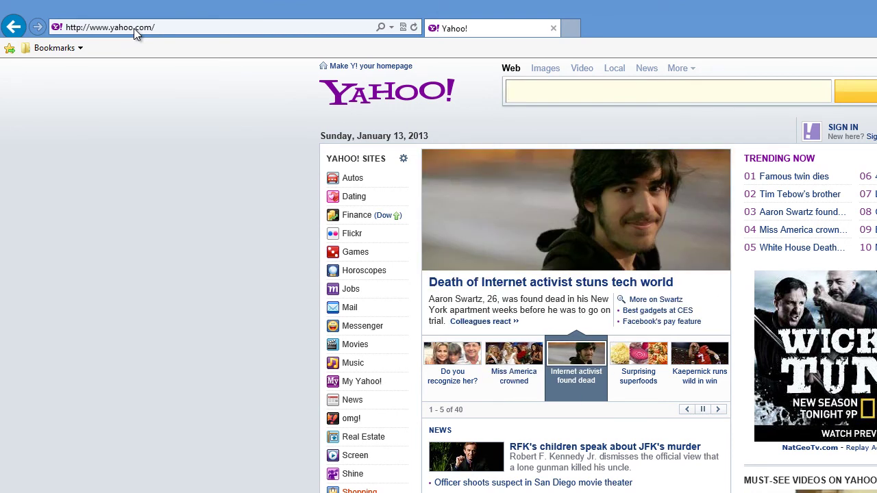
left_click(134, 28)
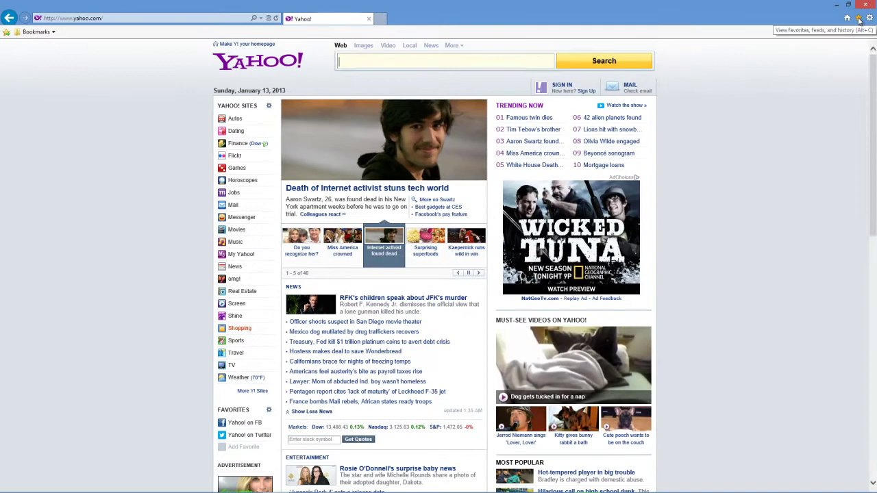
Add the Yahoo! home page to the favorites under the name Yahoo! in the News Websites folder
left_click(859, 18)
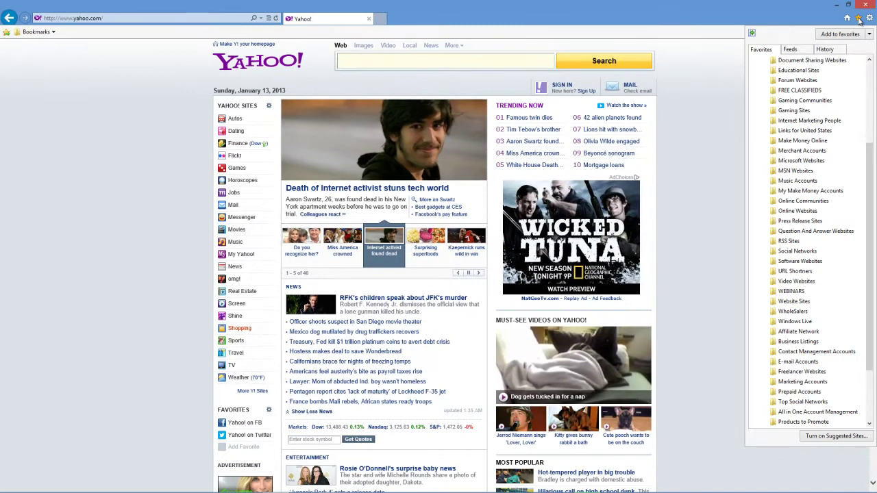
left_click(840, 34)
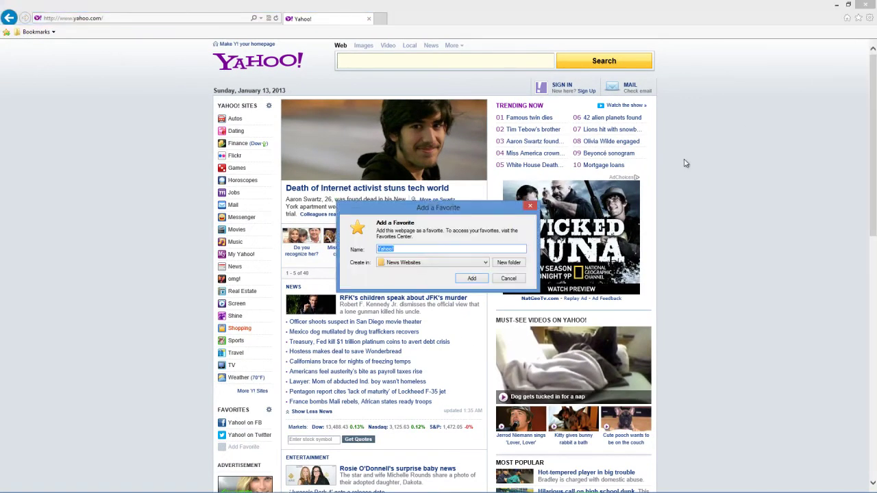
left_click(436, 265)
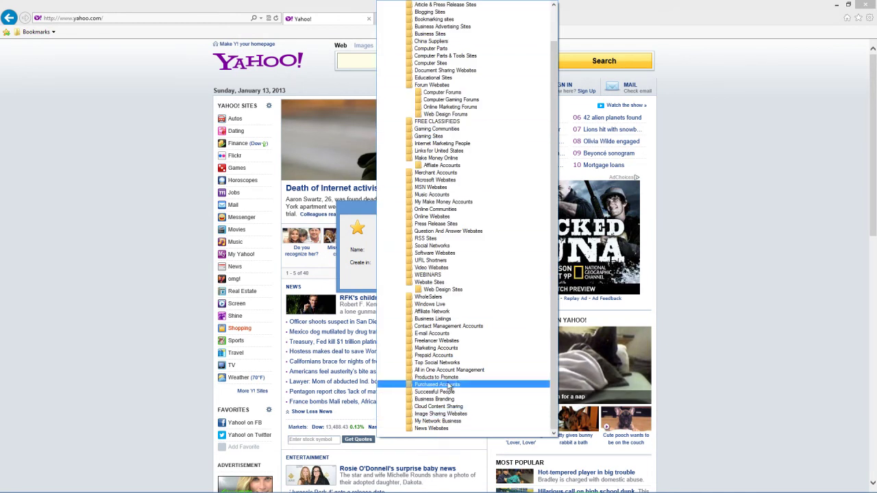
left_click(431, 428)
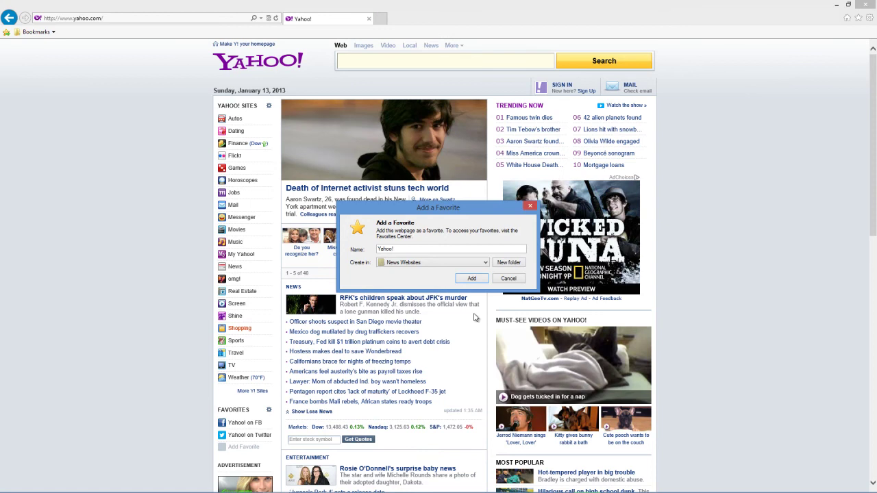
left_click(472, 278)
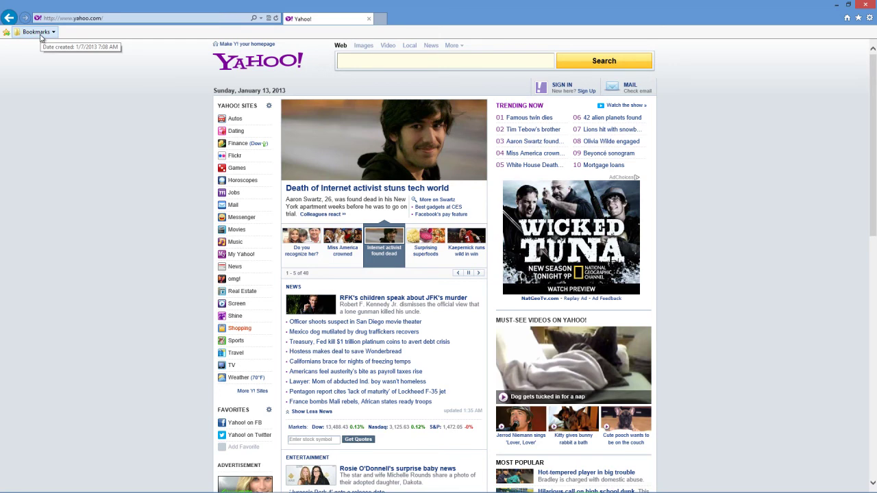
Check the contents of the News Websites folder inside the Favorites bar's Bookmarks folder
left_click(38, 32)
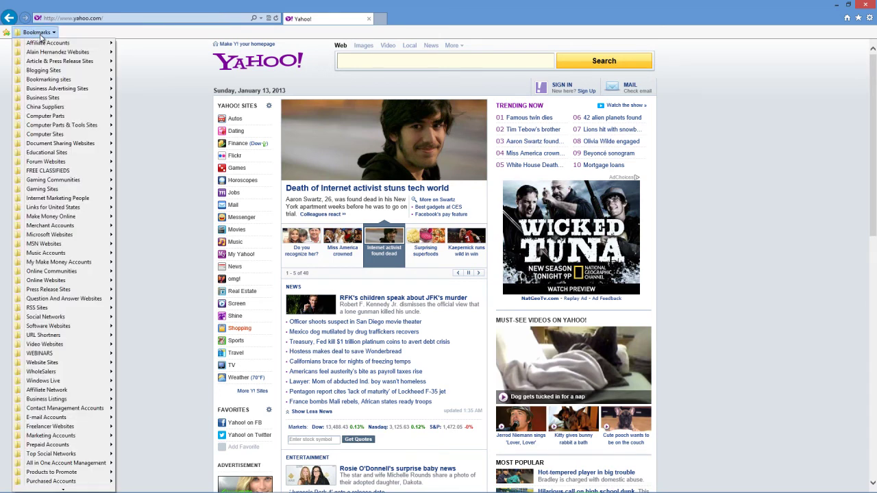
scroll(83, 483, "down", 2)
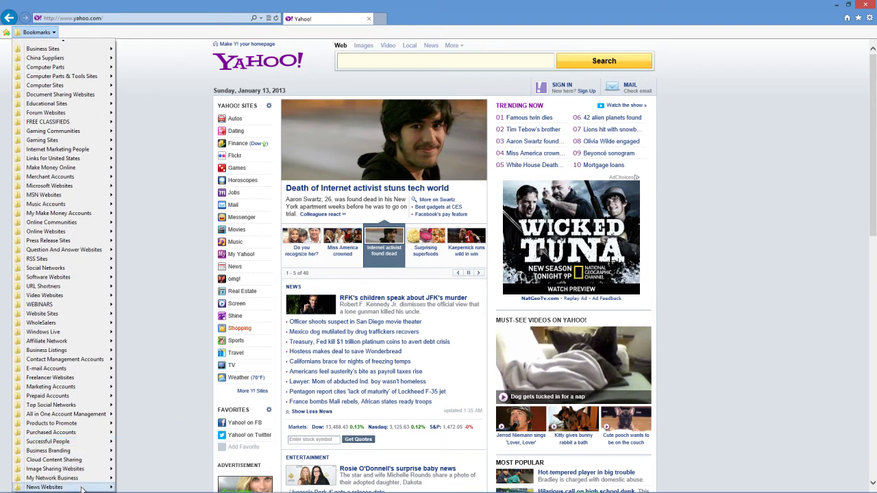
mouse_move(82, 488)
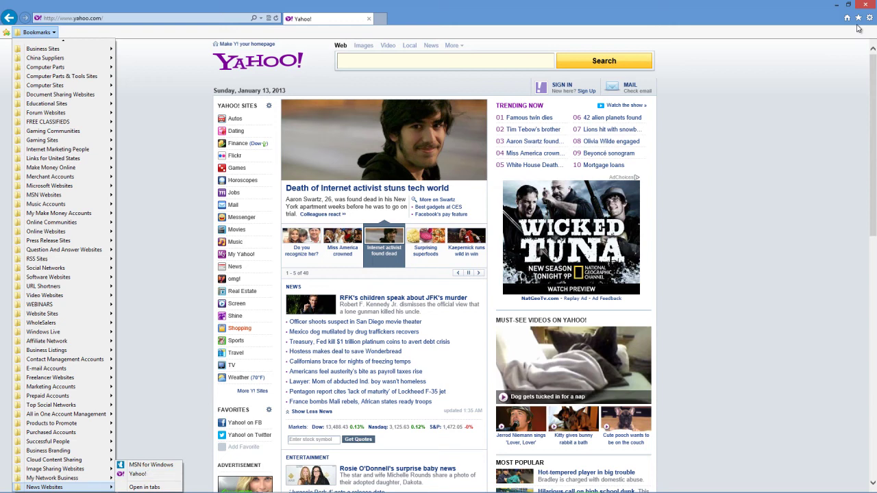
Collapse and re-expand Bookmarks in the favorites list, check its News Websites folder, and close the list
left_click(860, 21)
left_click(860, 20)
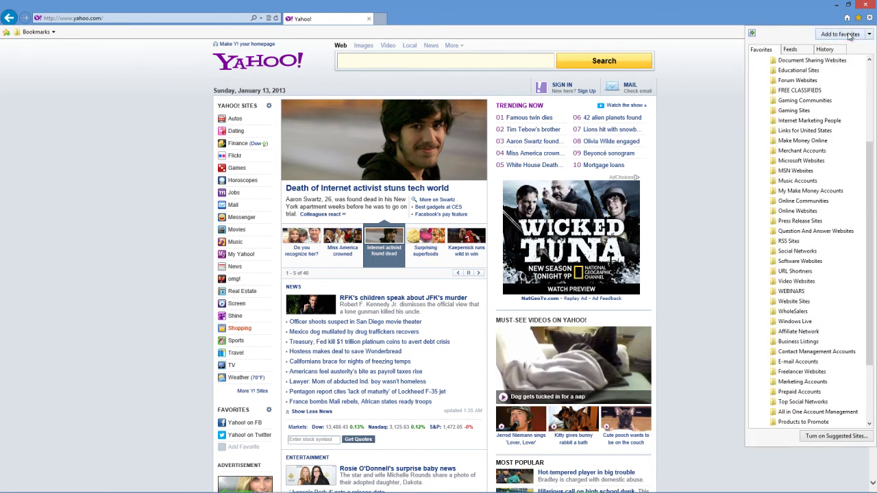
scroll(815, 103, "up", 10)
left_click(781, 70)
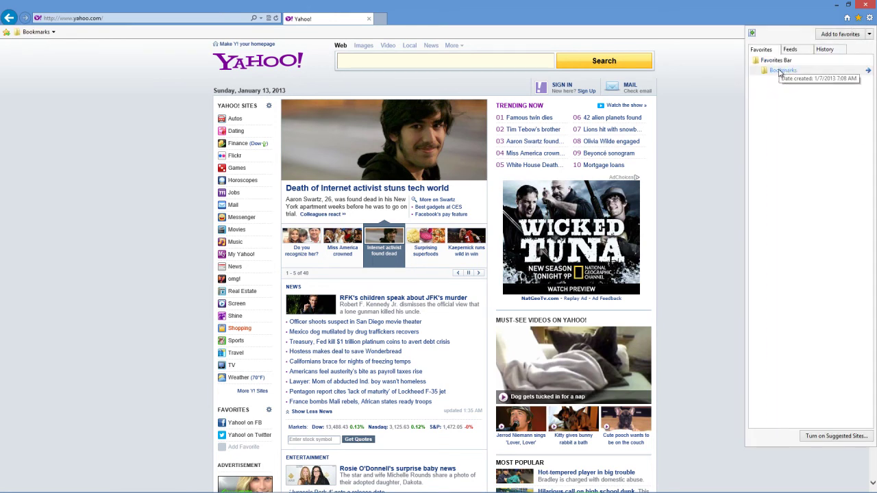
left_click(781, 71)
scroll(802, 220, "down", 8)
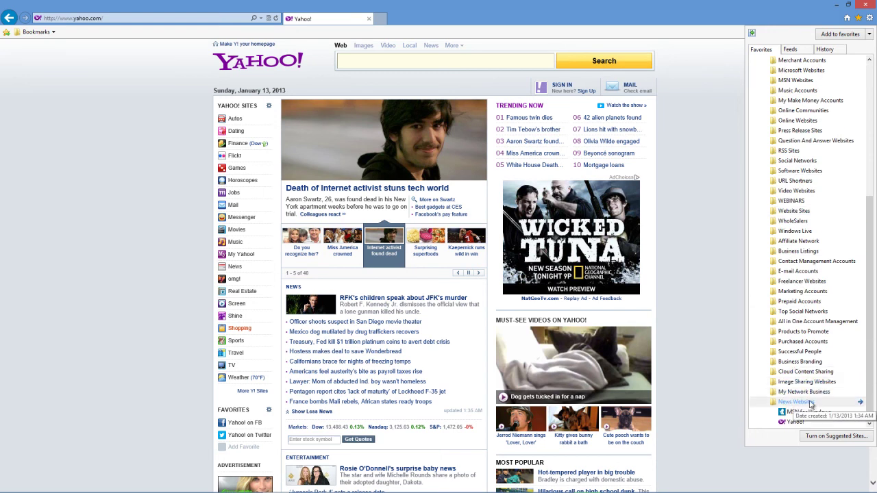
left_click(712, 154)
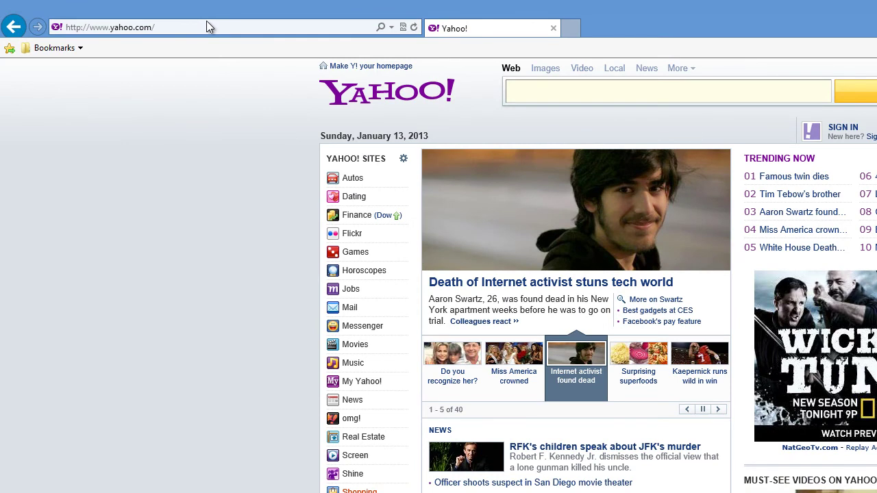
Go to the website aol.com
left_click(139, 26)
type("aol.com")
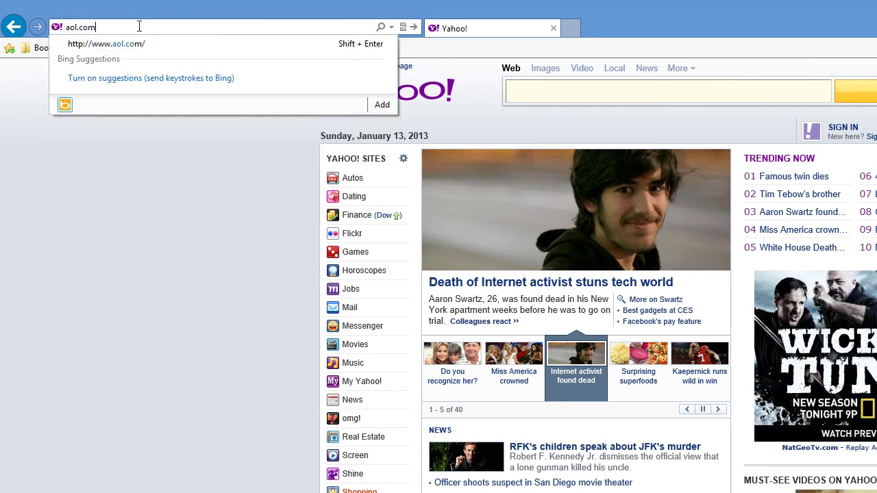
key("Return")
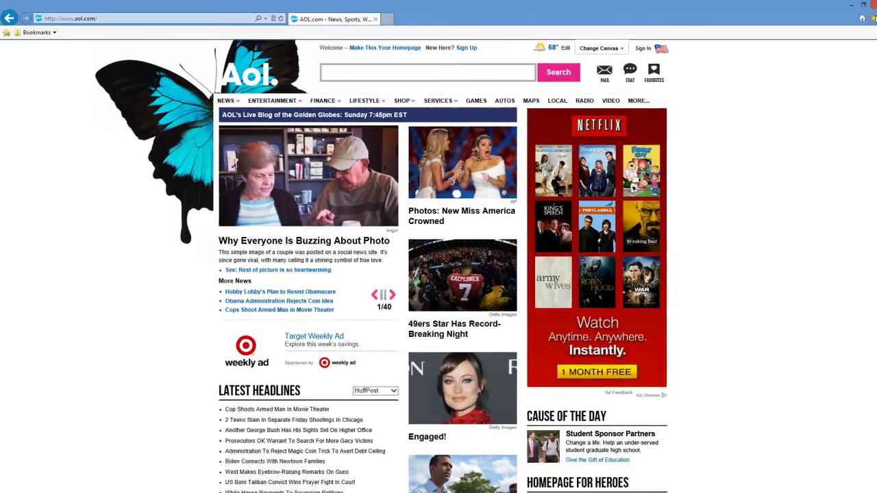
Start adding the AOL page as a favorite, with News Websites as the destination folder
left_click(874, 18)
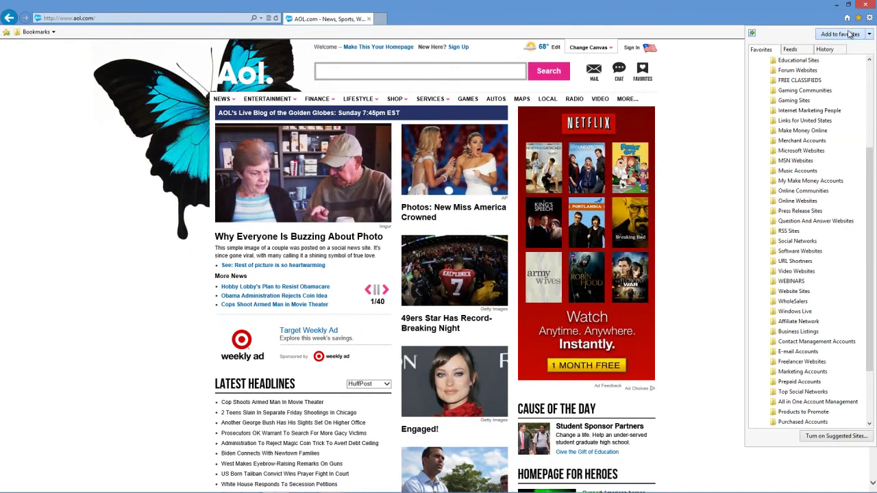
left_click(862, 35)
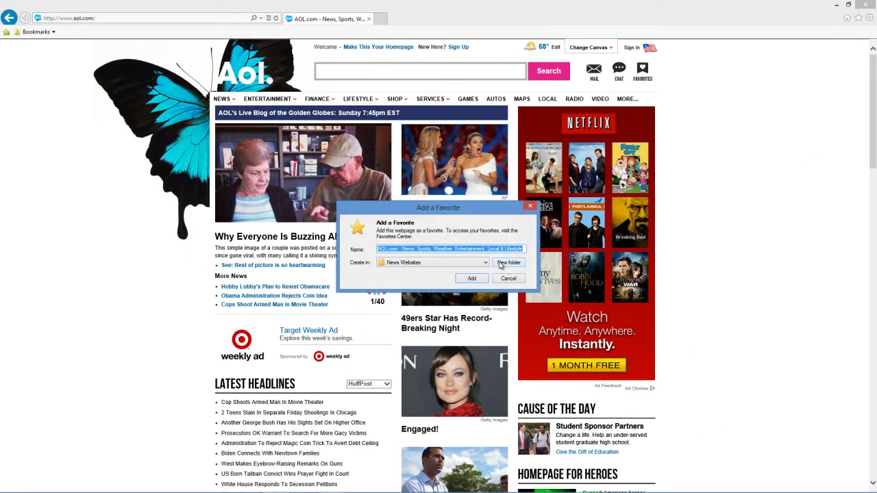
left_click(479, 264)
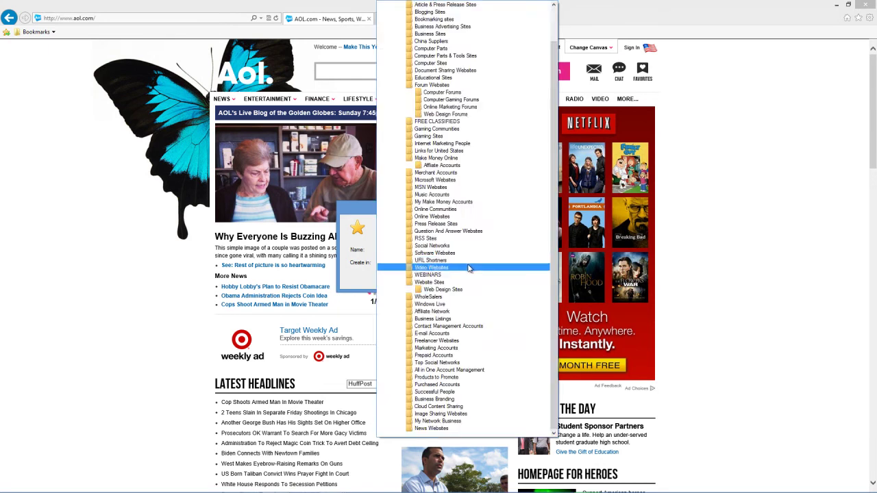
left_click(472, 263)
left_click(471, 264)
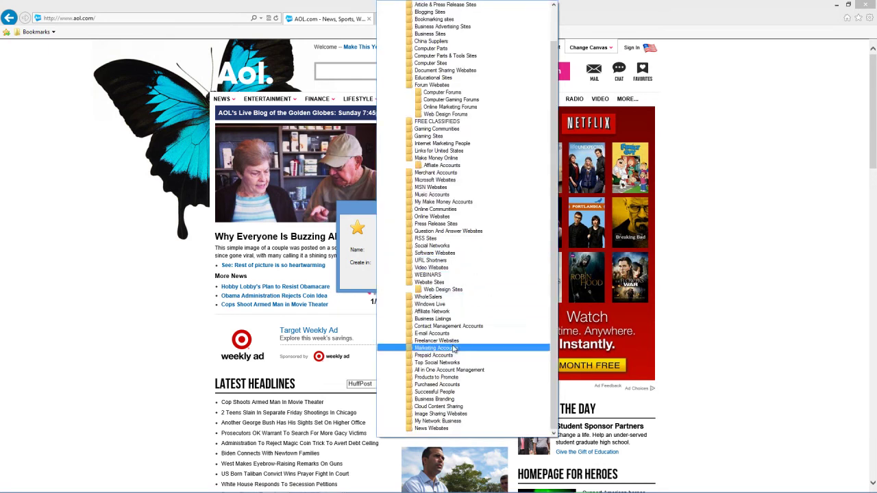
left_click(446, 428)
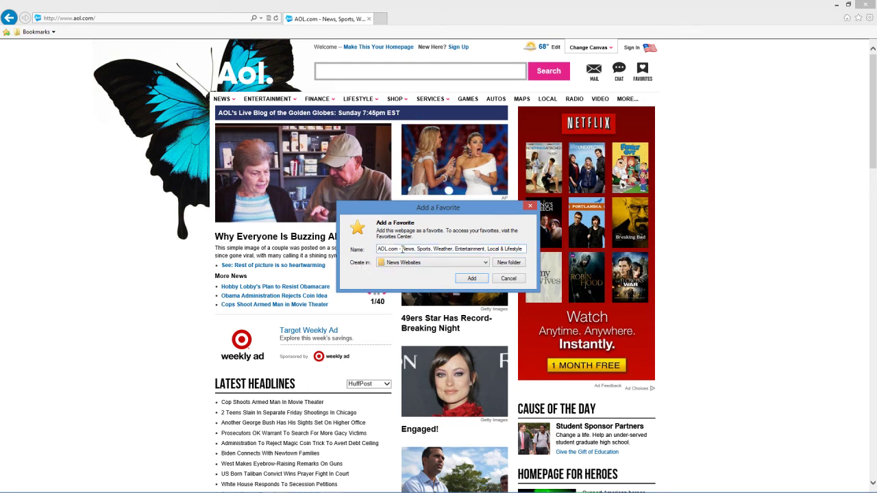
Shorten the favorite's name to AOL.com and save it
left_click_drag(403, 249, 525, 250)
key("BackSpace")
key("BackSpace")
key("BackSpace")
key("BackSpace")
left_click(473, 278)
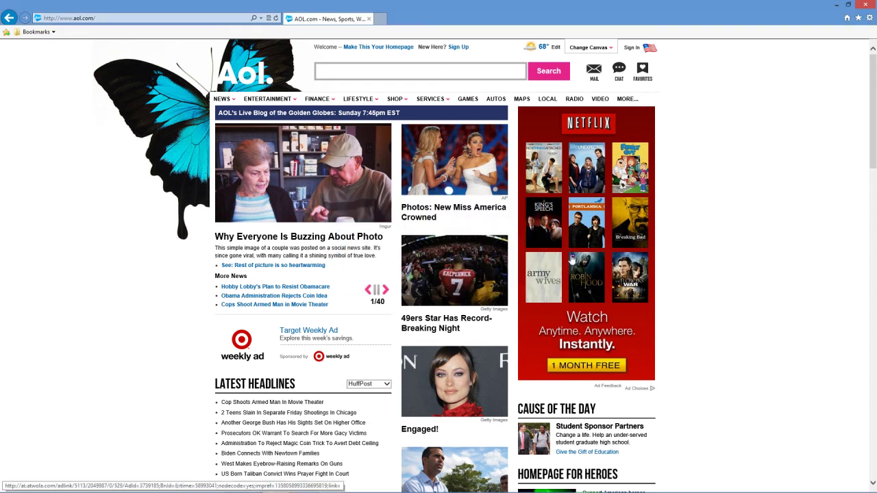
Open the MSN for Windows favorite in News Websites from the Favorites bar's Bookmarks folder, and again from the favorites list
left_click(41, 31)
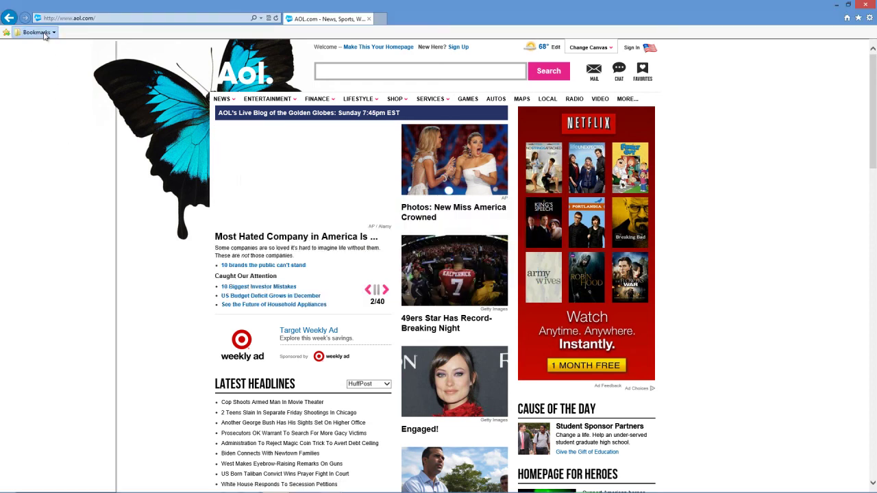
scroll(74, 481, "down", 2)
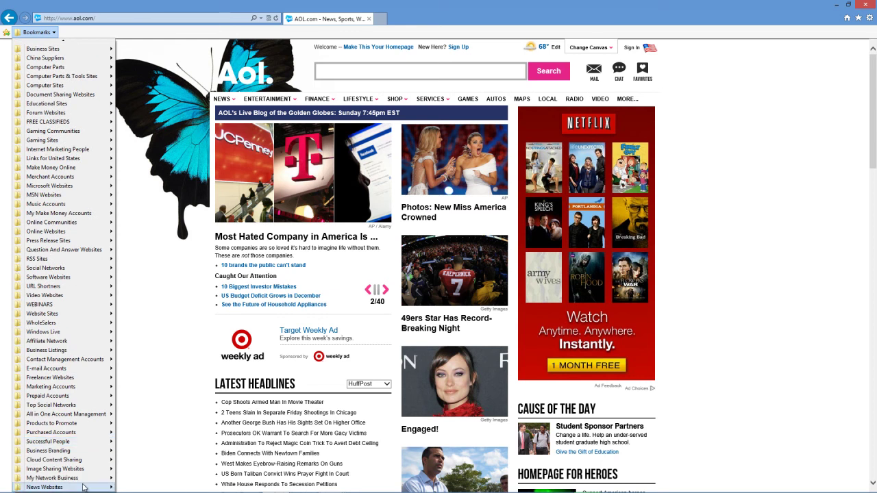
mouse_move(86, 487)
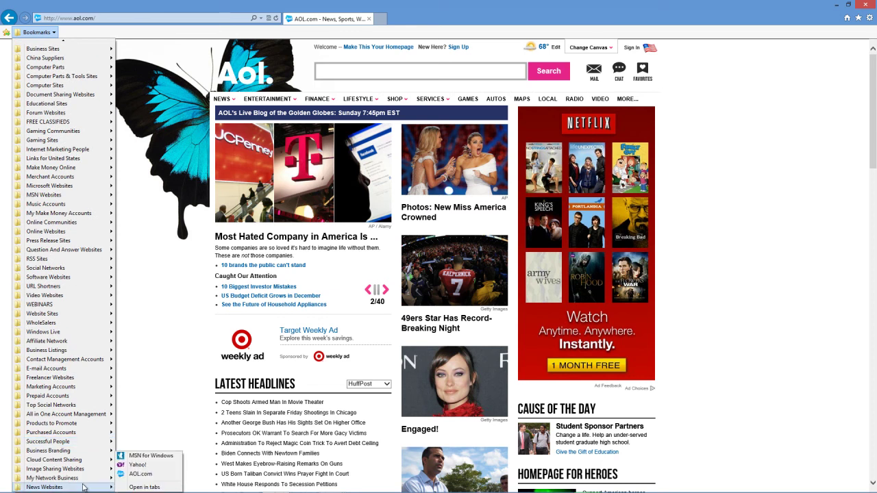
left_click(147, 456)
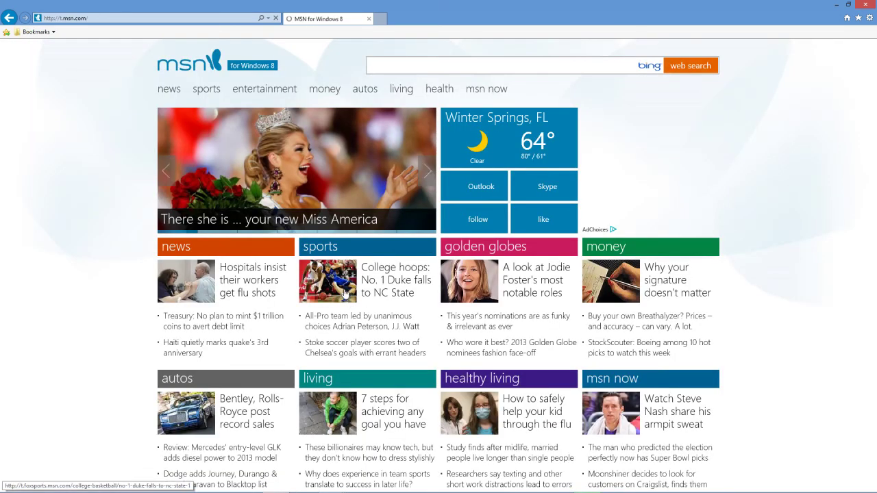
left_click(858, 17)
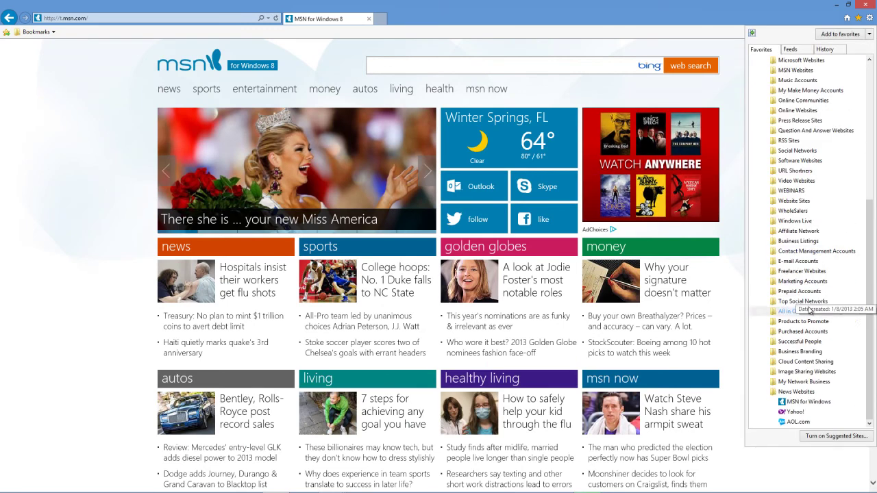
left_click(807, 403)
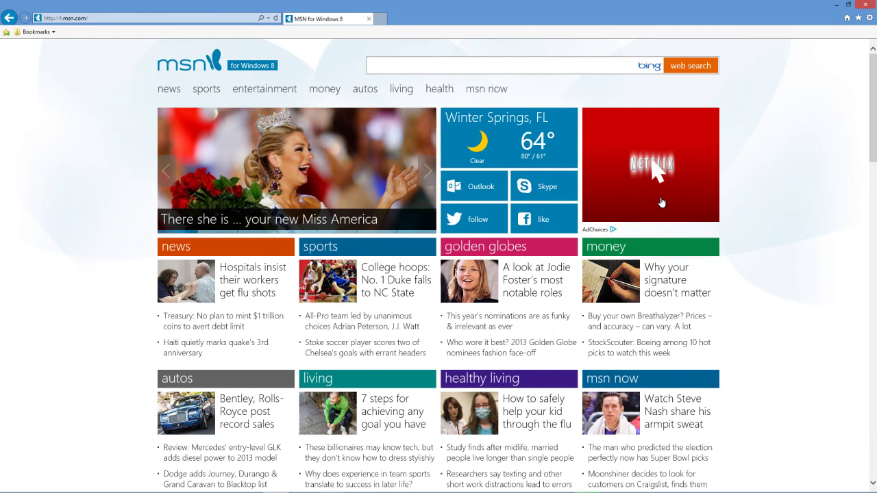
Copy the web address of the MSN page
left_click(75, 18)
right_click(82, 19)
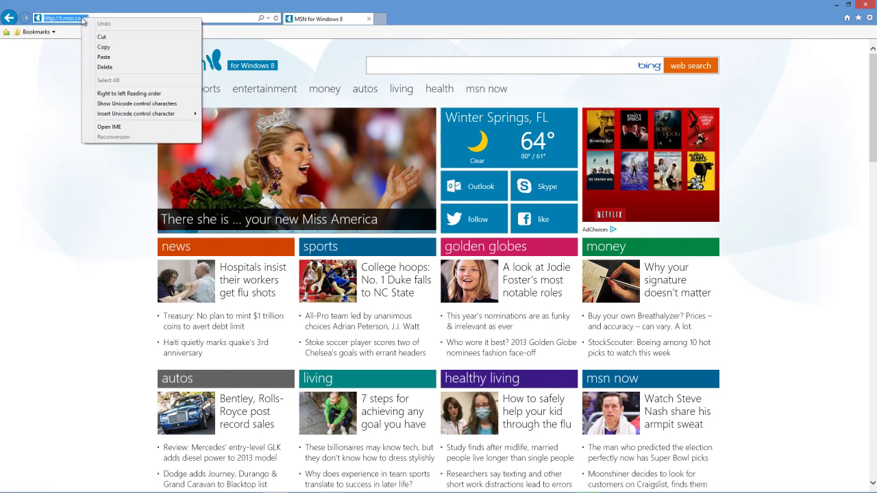
left_click(103, 46)
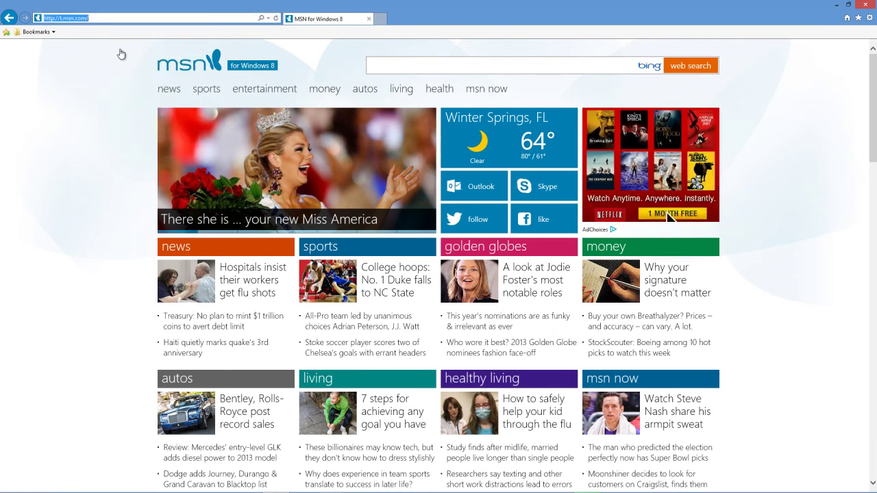
left_click(837, 6)
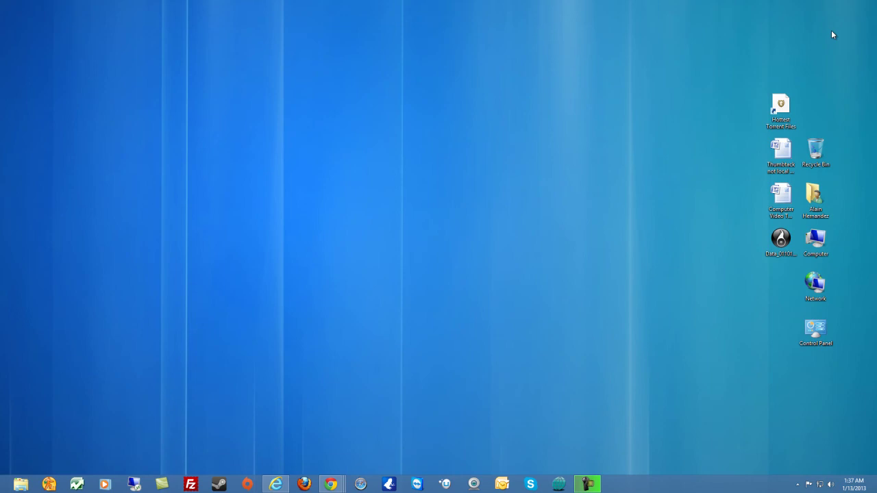
right_click(597, 161)
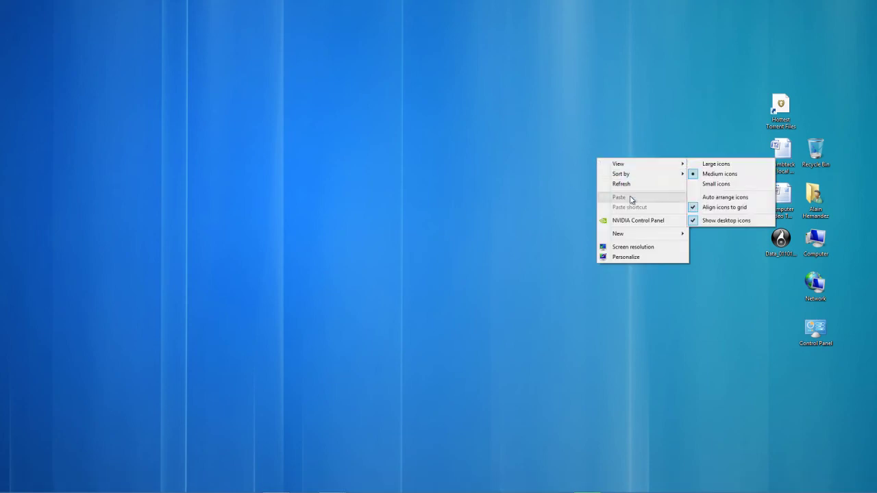
mouse_move(675, 241)
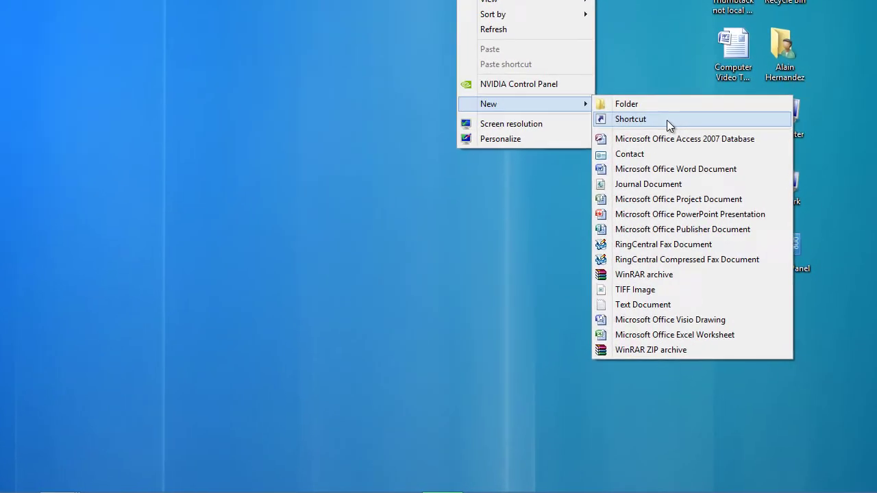
left_click(666, 119)
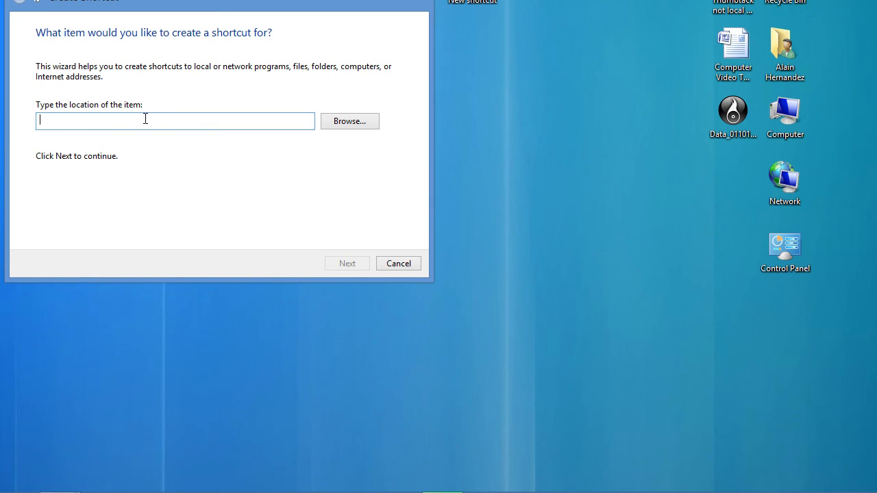
key("ctrl+v")
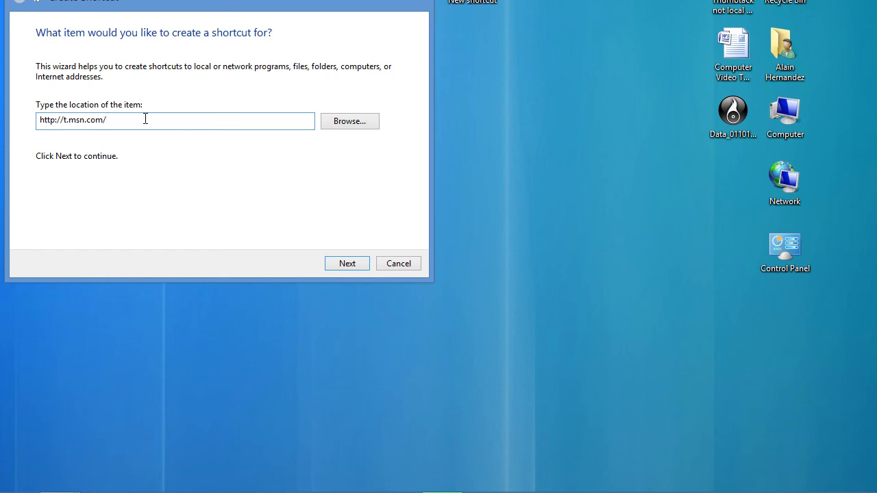
left_click(348, 264)
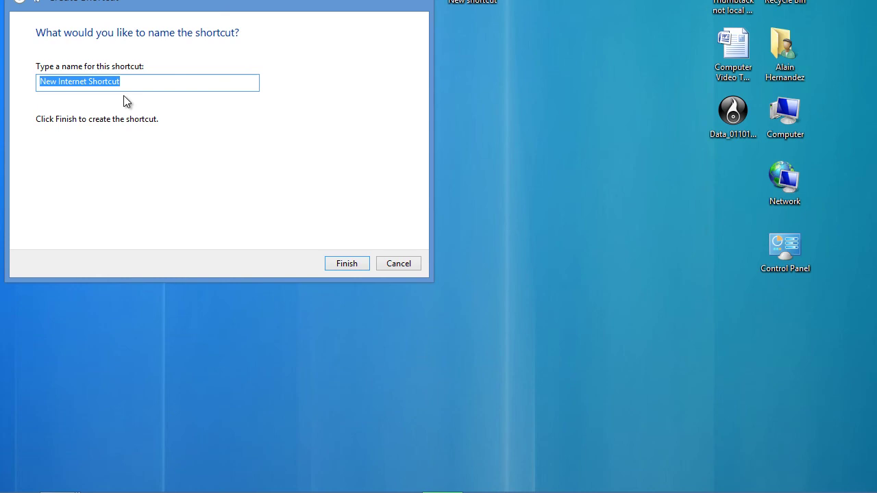
Name the new shortcut MSN News and finish creating it
type("MSN")
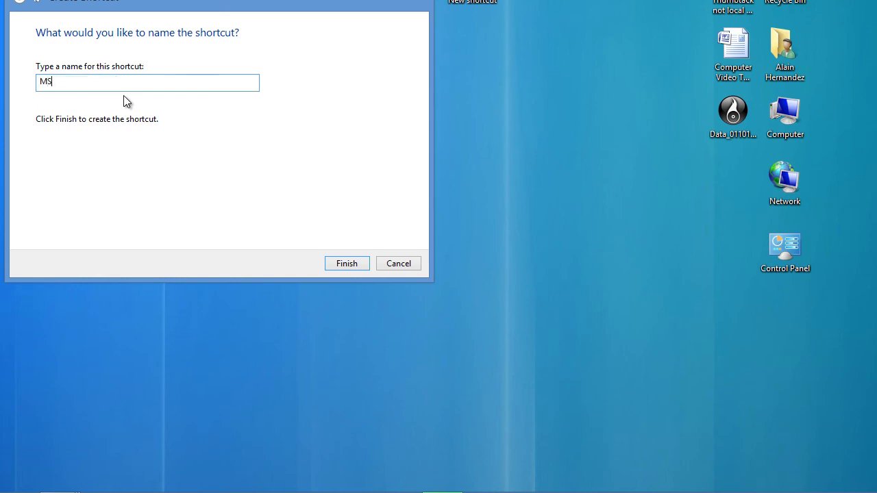
type(" News")
left_click(333, 269)
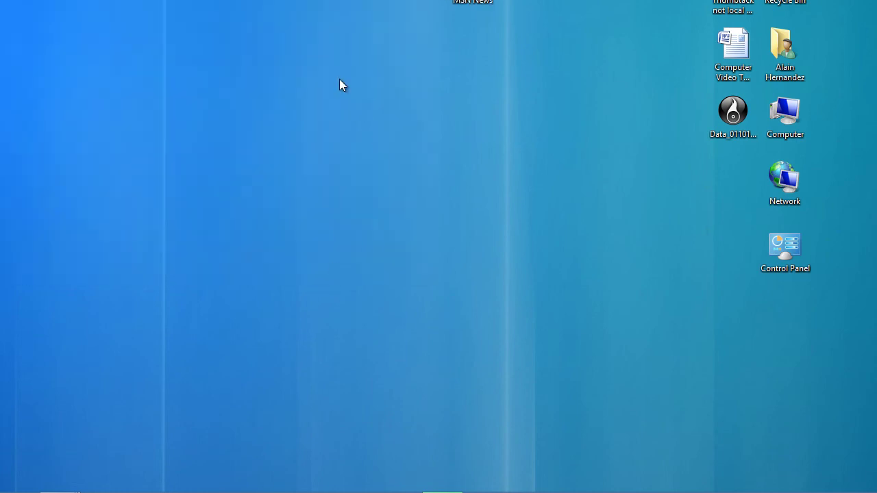
Move the MSN News shortcut to an empty spot beside the Control Panel icon and deselect it
left_click_drag(499, 0, 632, 178)
left_click_drag(694, 261, 698, 292)
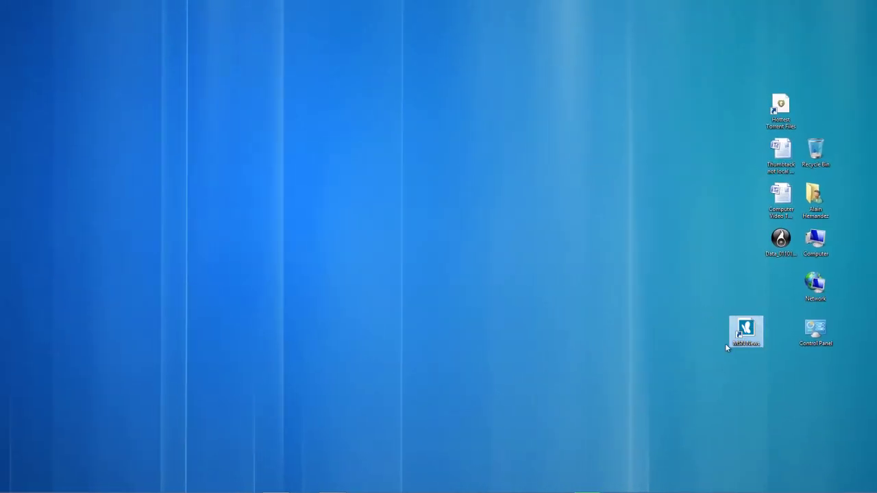
left_click(677, 309)
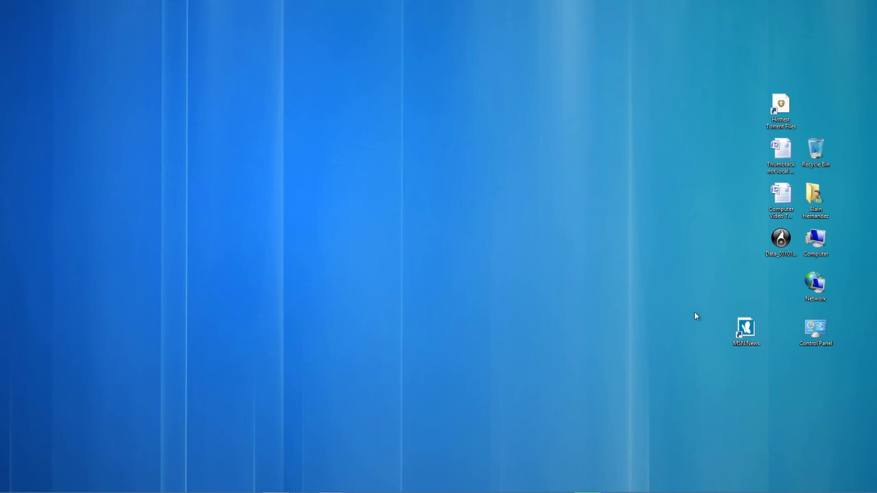
Test the MSN News desktop shortcut by opening it, then close the duplicate MSN tab and the browser
left_click(746, 329)
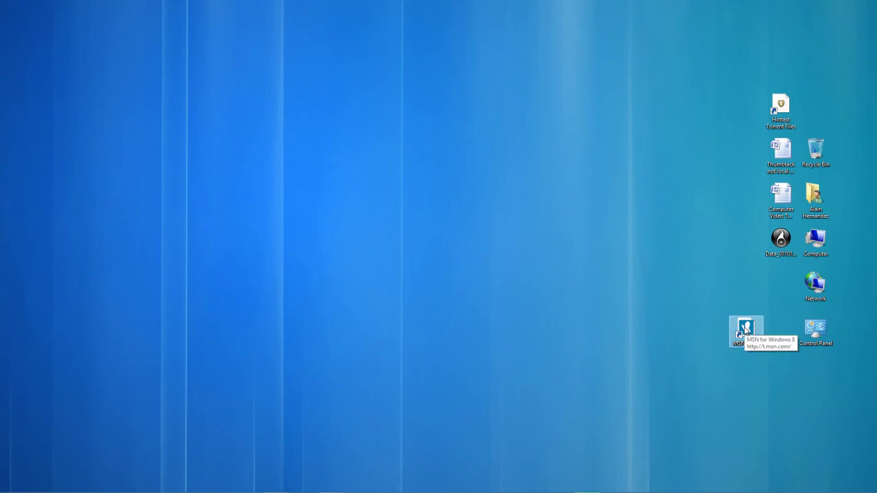
double_click(746, 329)
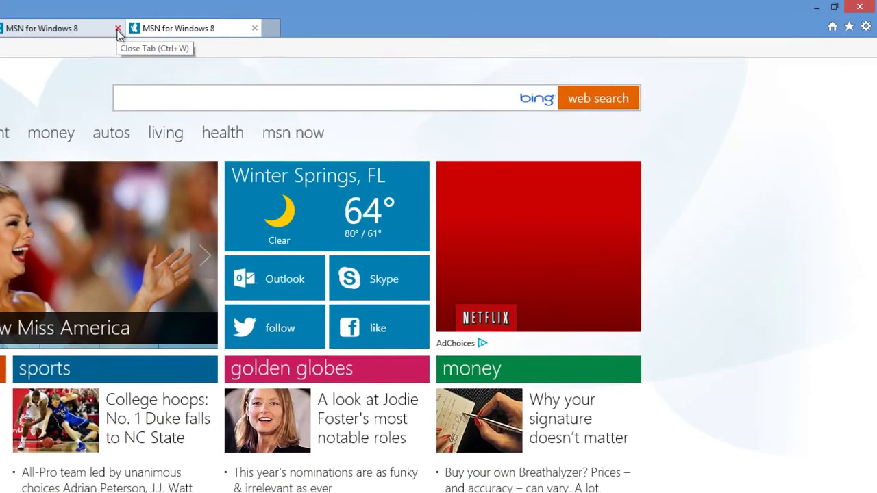
left_click(370, 18)
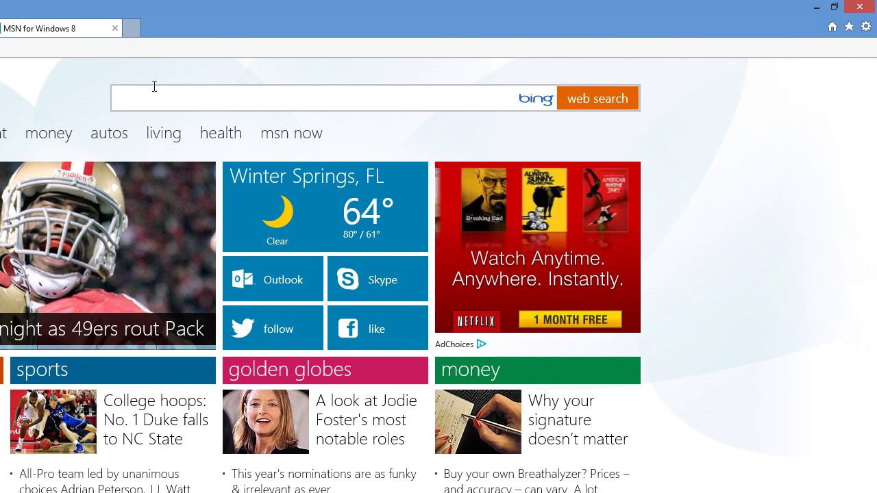
left_click(860, 7)
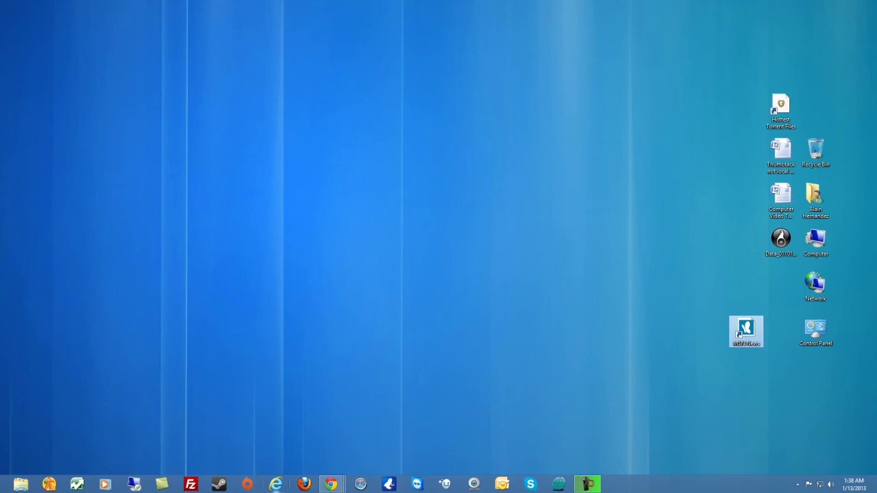
Switch to the Chrome window with the Fiverr order and show the DP Computing website open there
mouse_move(331, 485)
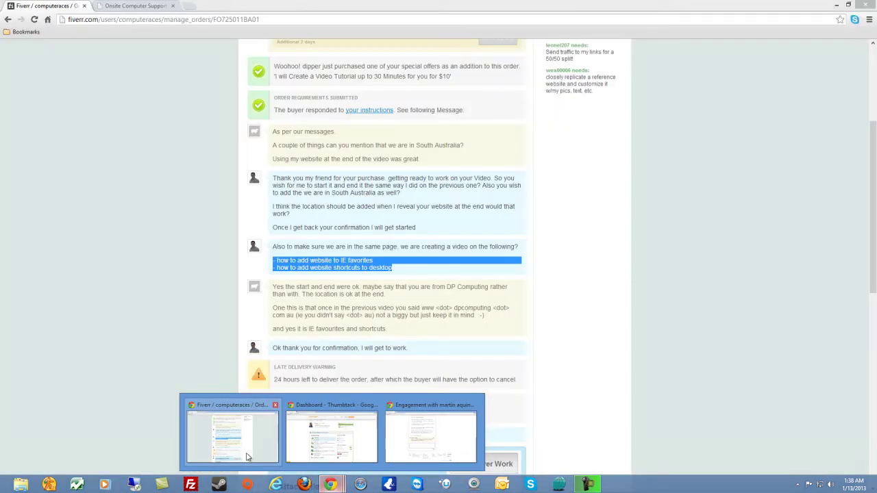
left_click(248, 456)
left_click(114, 6)
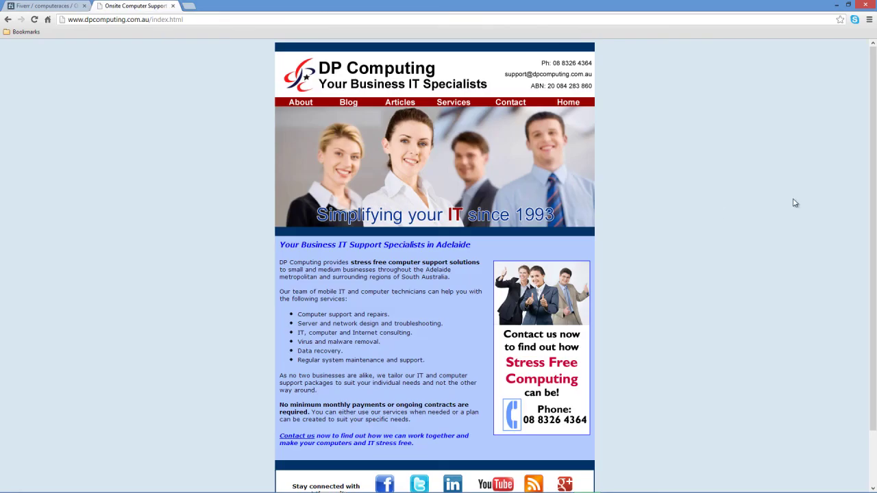